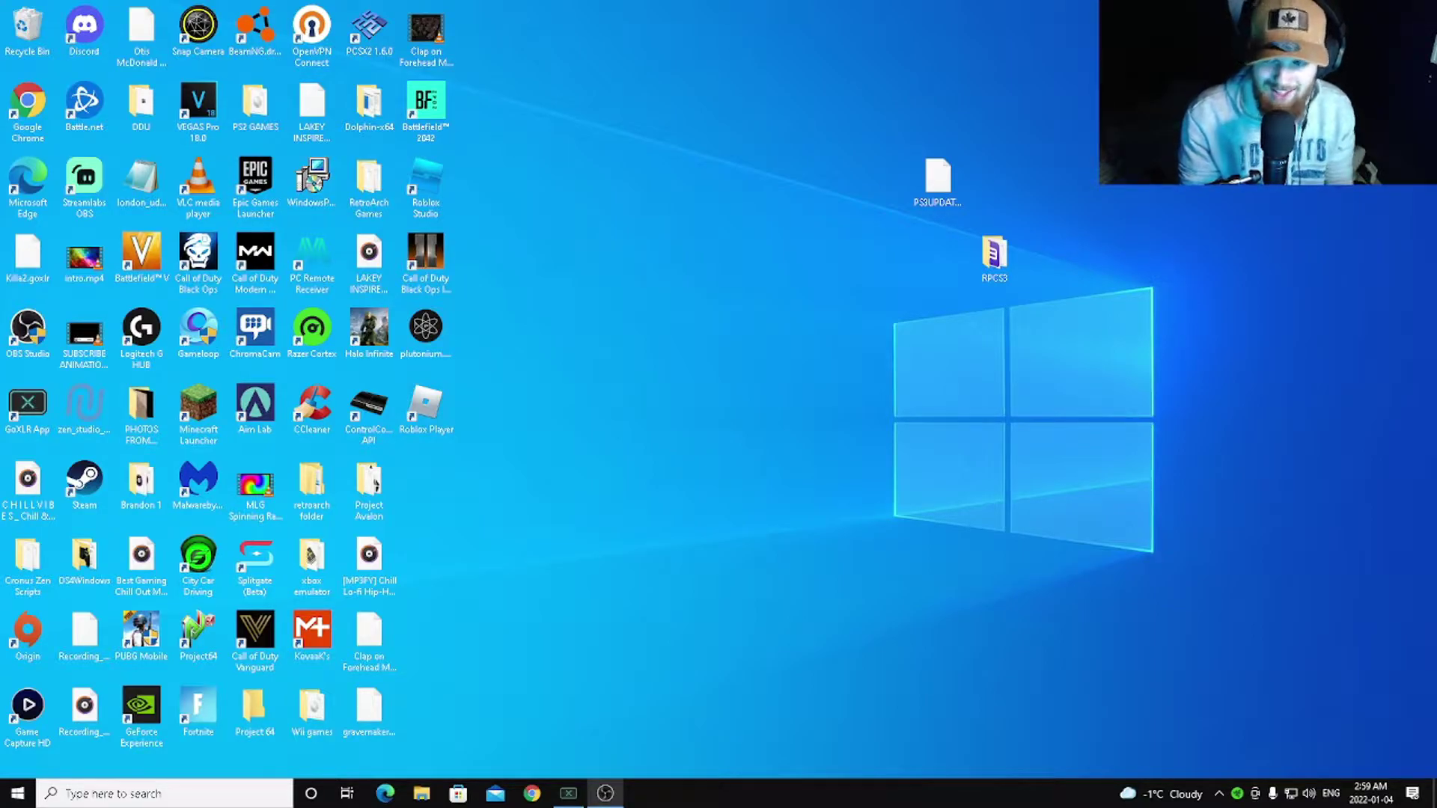
# Examine the PS3UPDAT.PUP file and the contents of the RPCS3 folder on the desktop.
pyautogui.moveTo(937, 180); pyautogui.dragTo(824, 337)
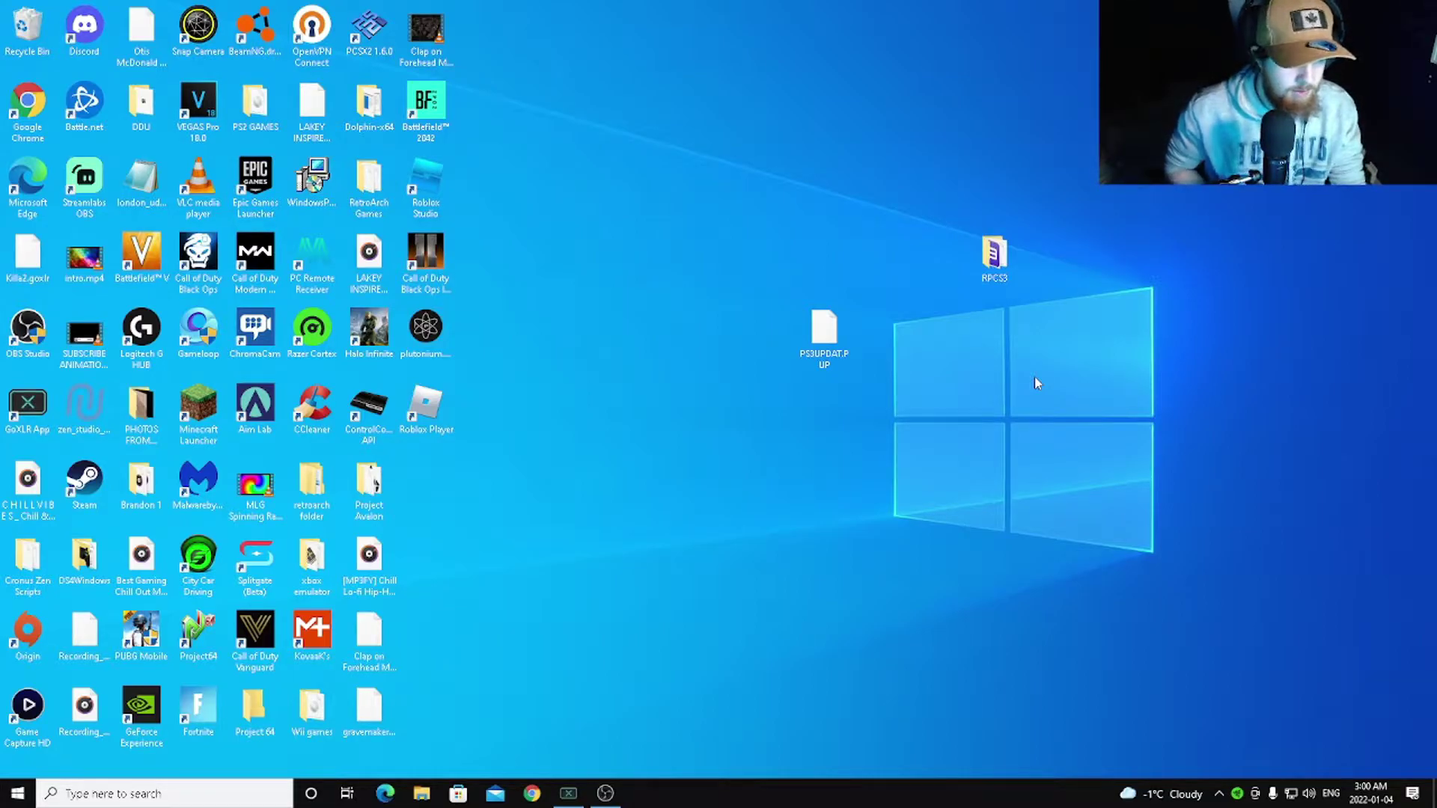
pyautogui.doubleClick(993, 254)
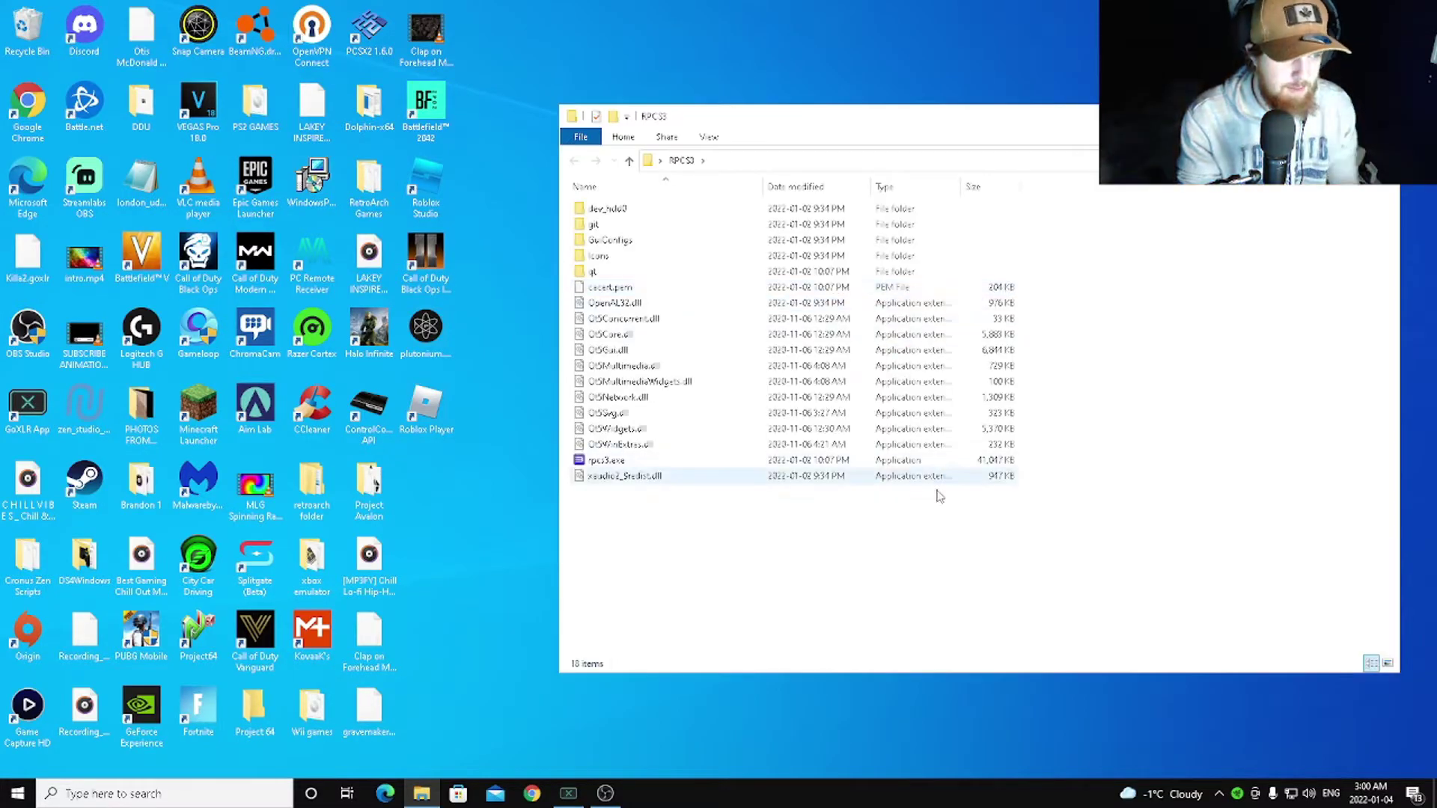
pyautogui.click(1382, 116)
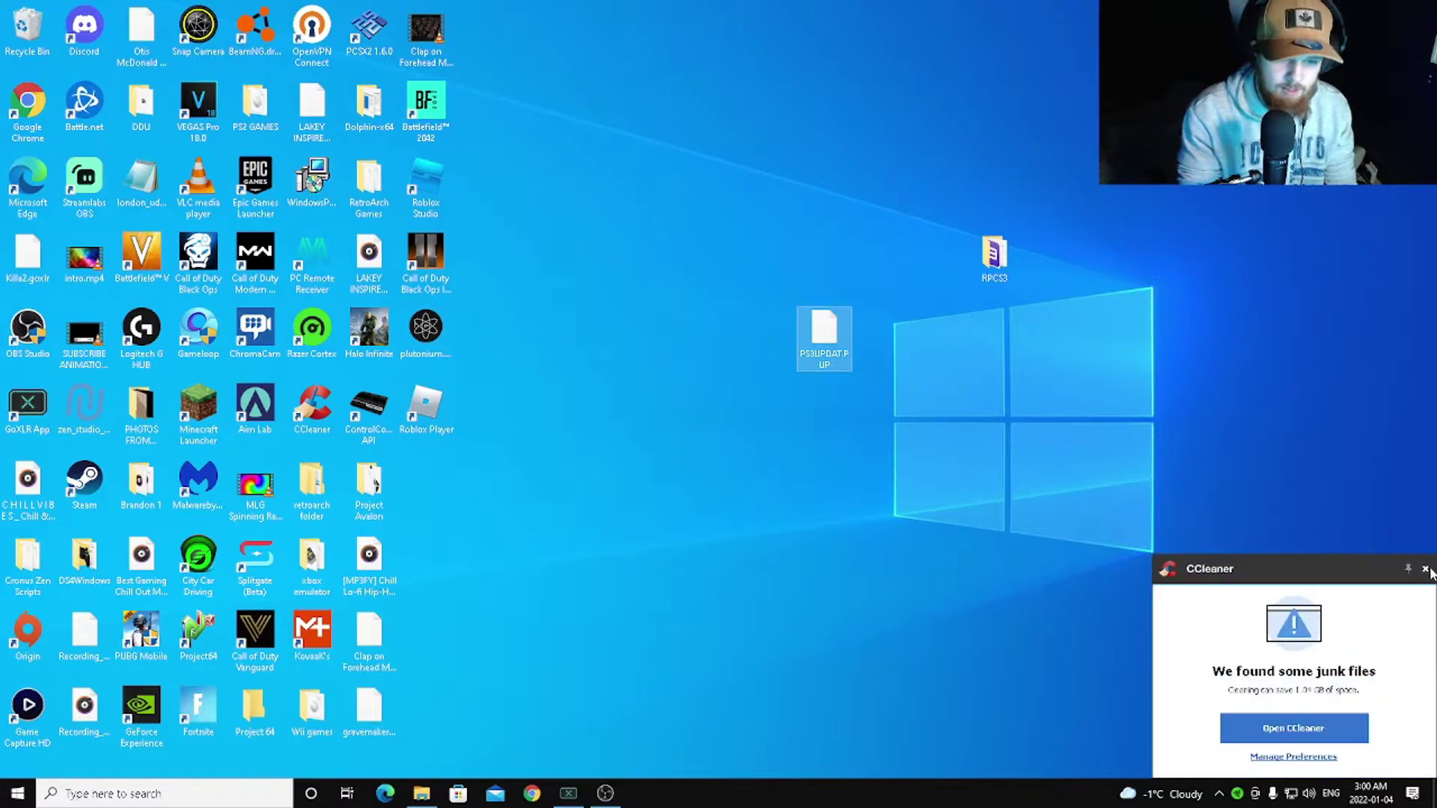
pyautogui.click(1425, 569)
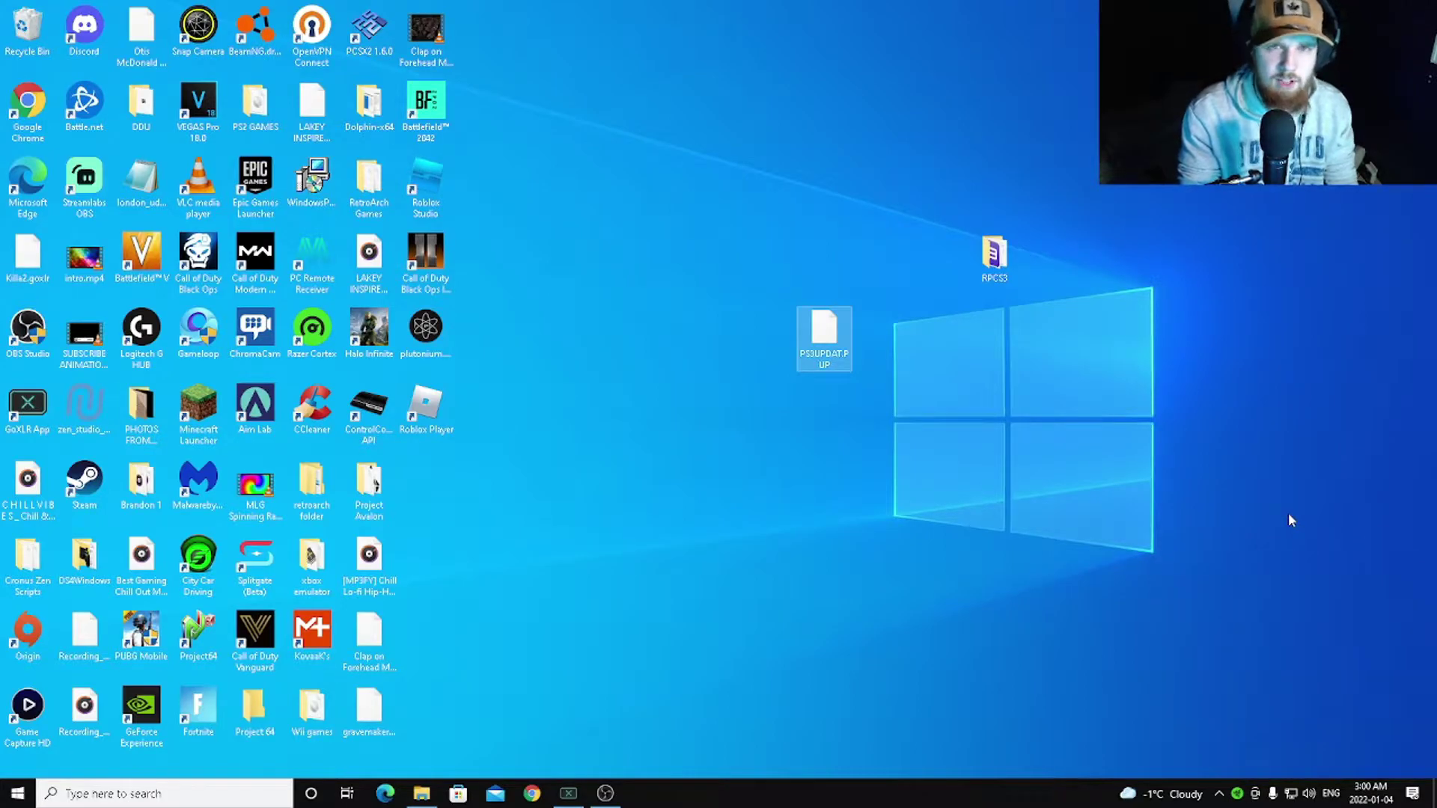
pyautogui.doubleClick(994, 254)
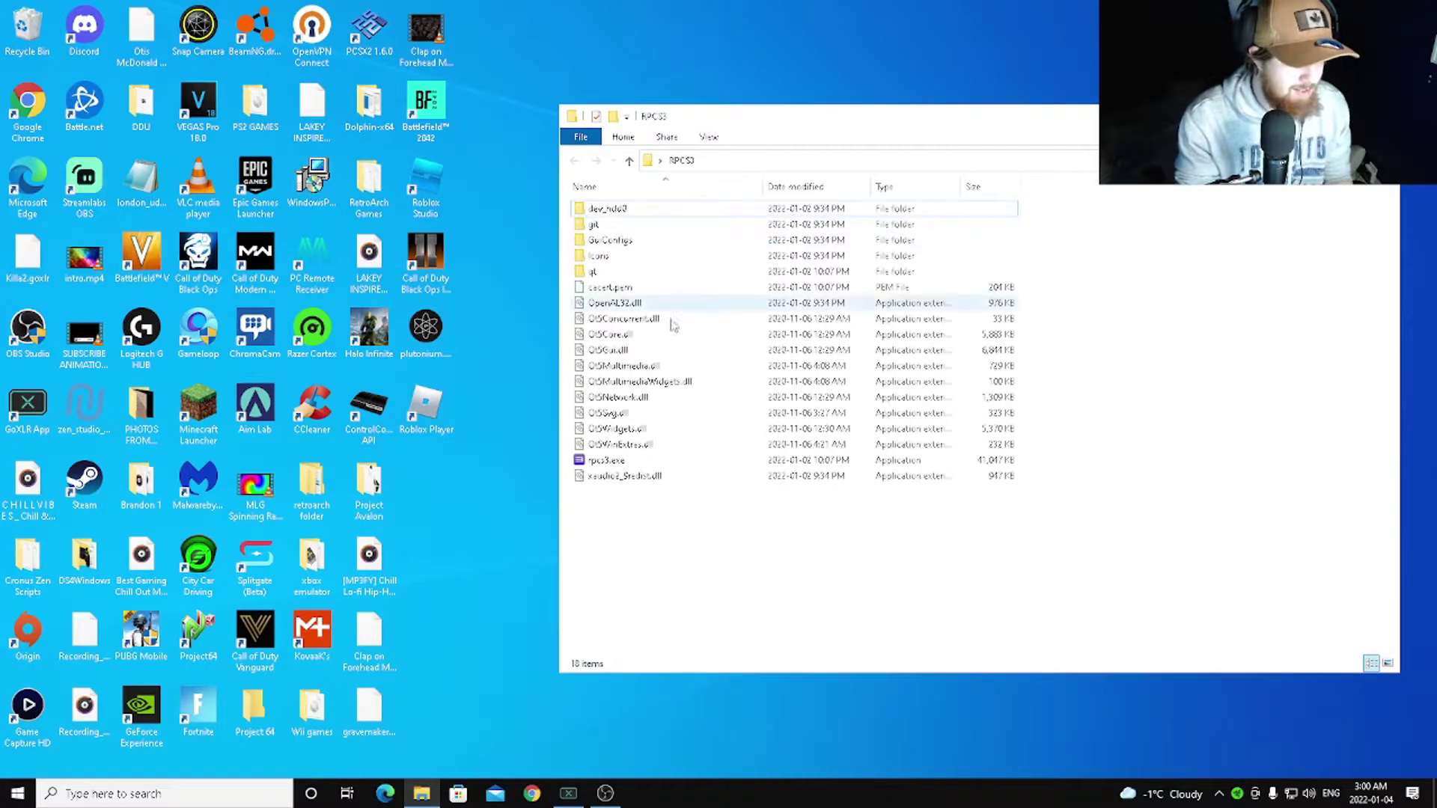
pyautogui.hotkey('alt', 'F4')
pyautogui.click(821, 322)
pyautogui.moveTo(822, 322)
pyautogui.mouseDown()
pyautogui.moveTo(763, 410)
pyautogui.moveTo(803, 317)
pyautogui.moveTo(845, 332)
pyautogui.mouseUp()
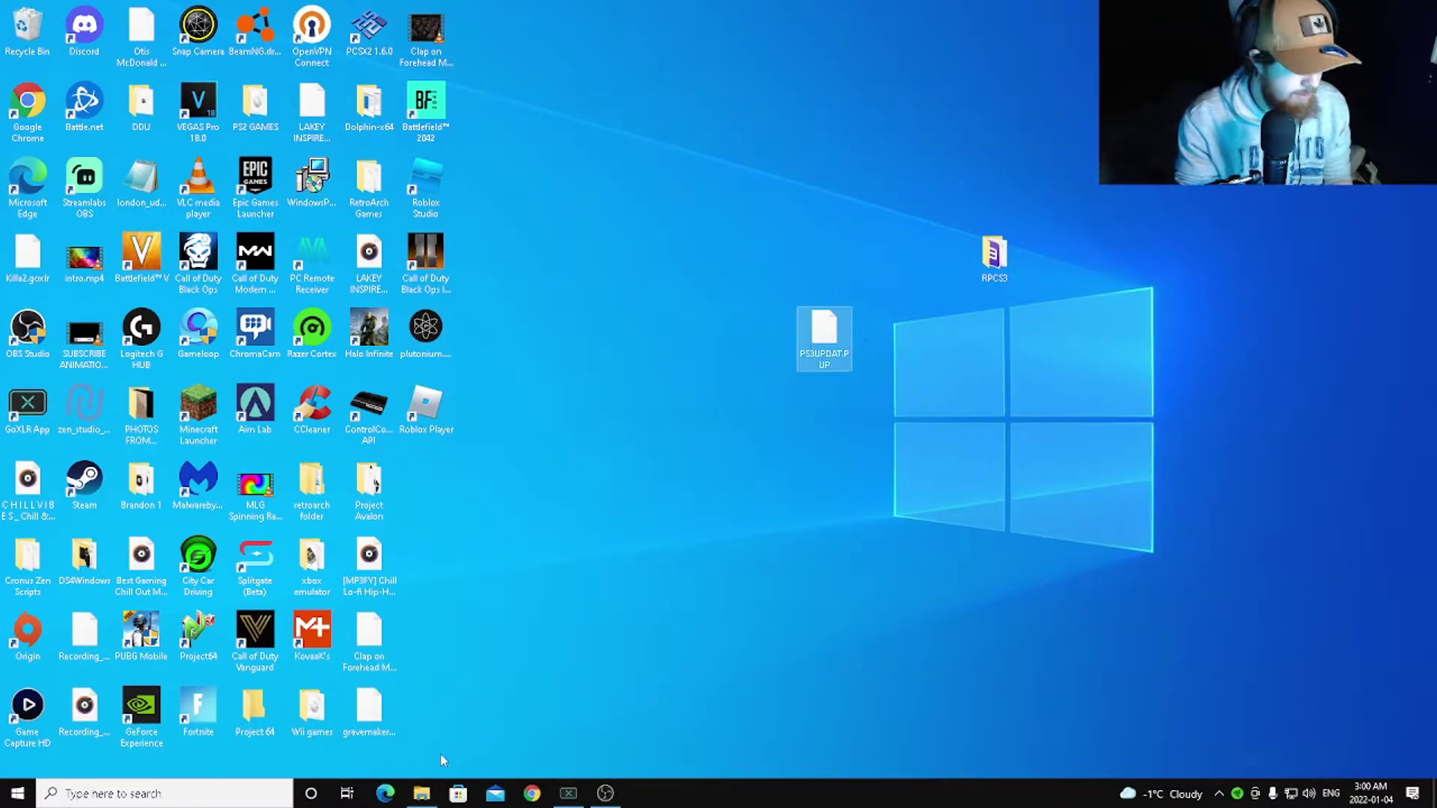
# Launch rpcs3.exe from the RPCS3 folder, accept the Quickstart notice and close the emulator once it has loaded.
pyautogui.click(421, 793)
pyautogui.doubleClick(628, 462)
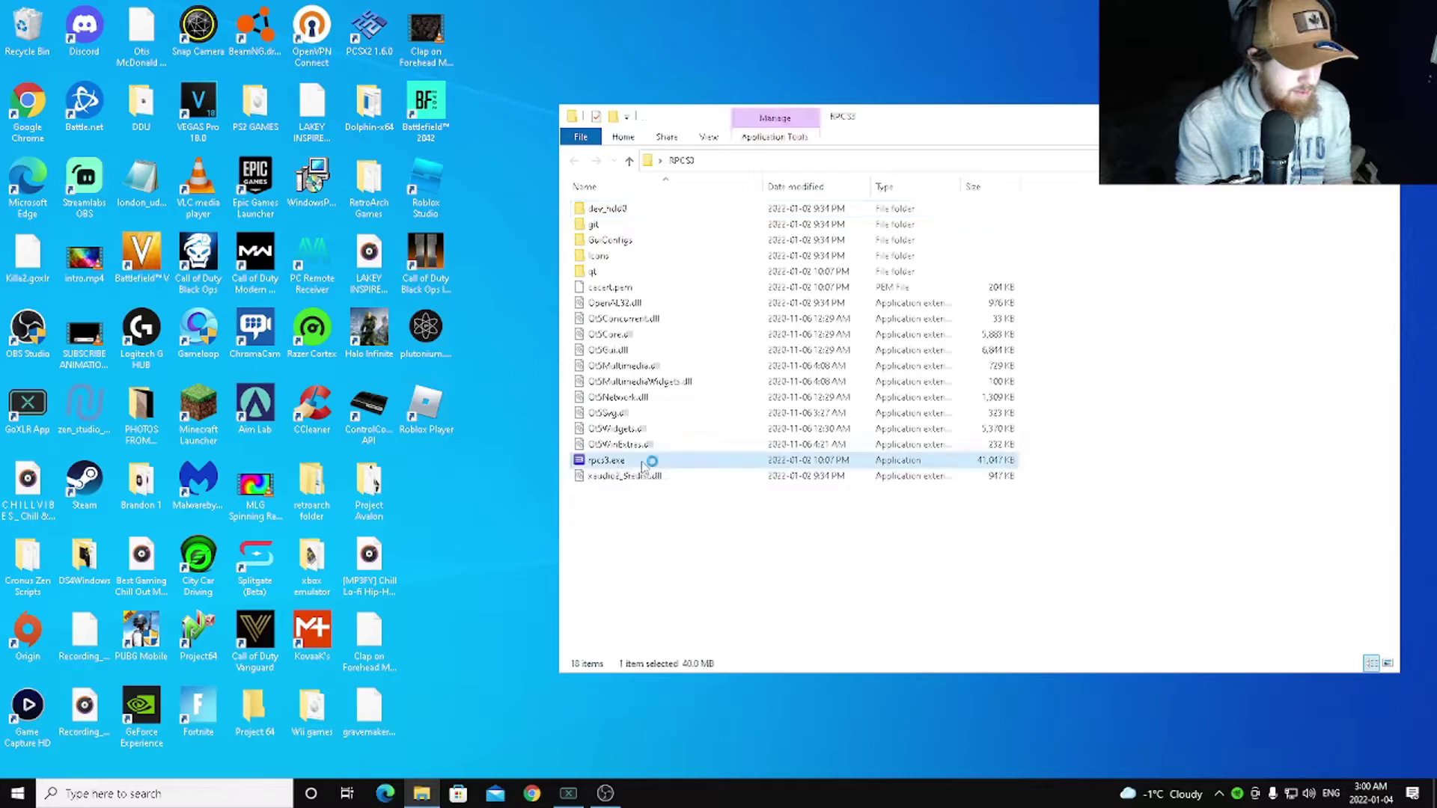
pyautogui.click(702, 471)
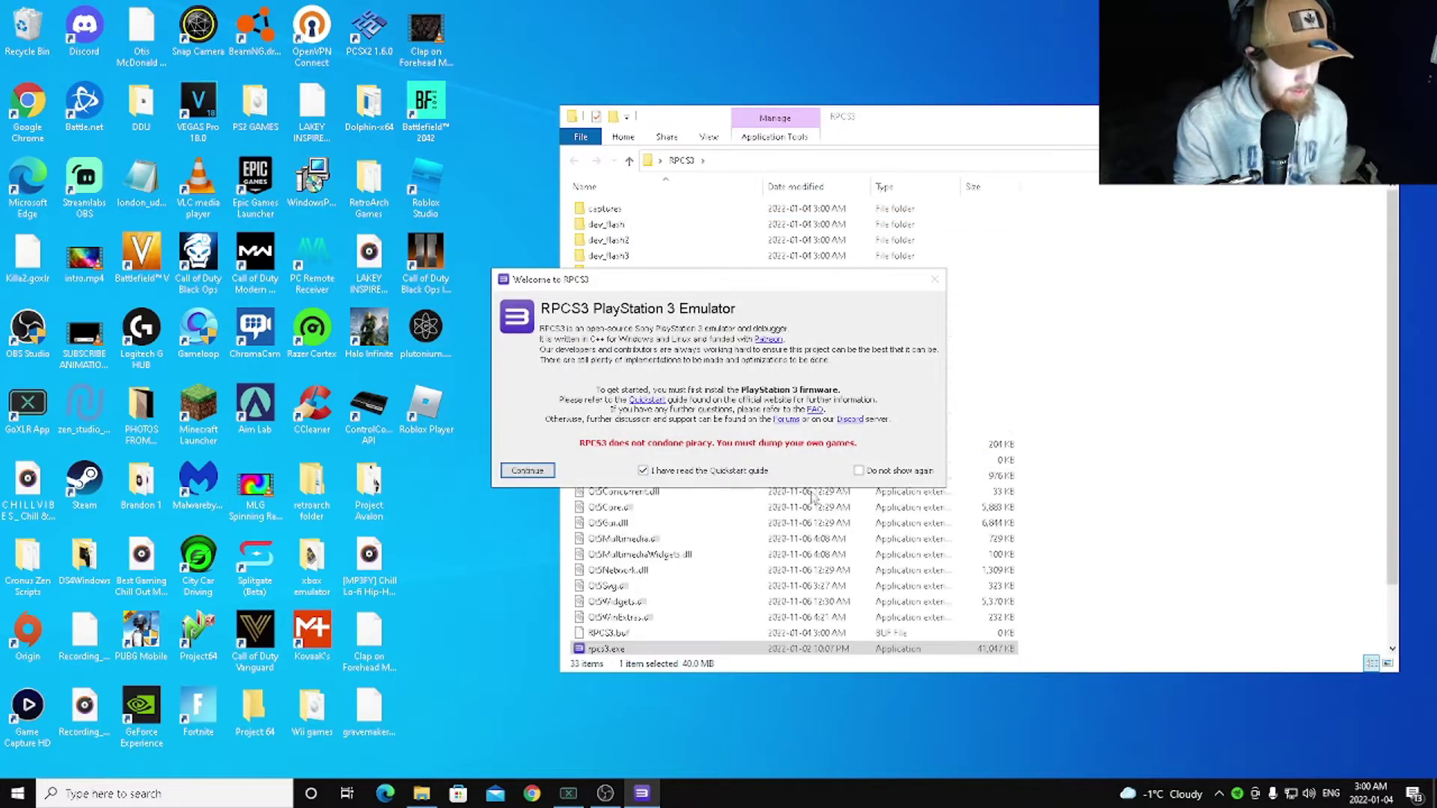
pyautogui.click(540, 471)
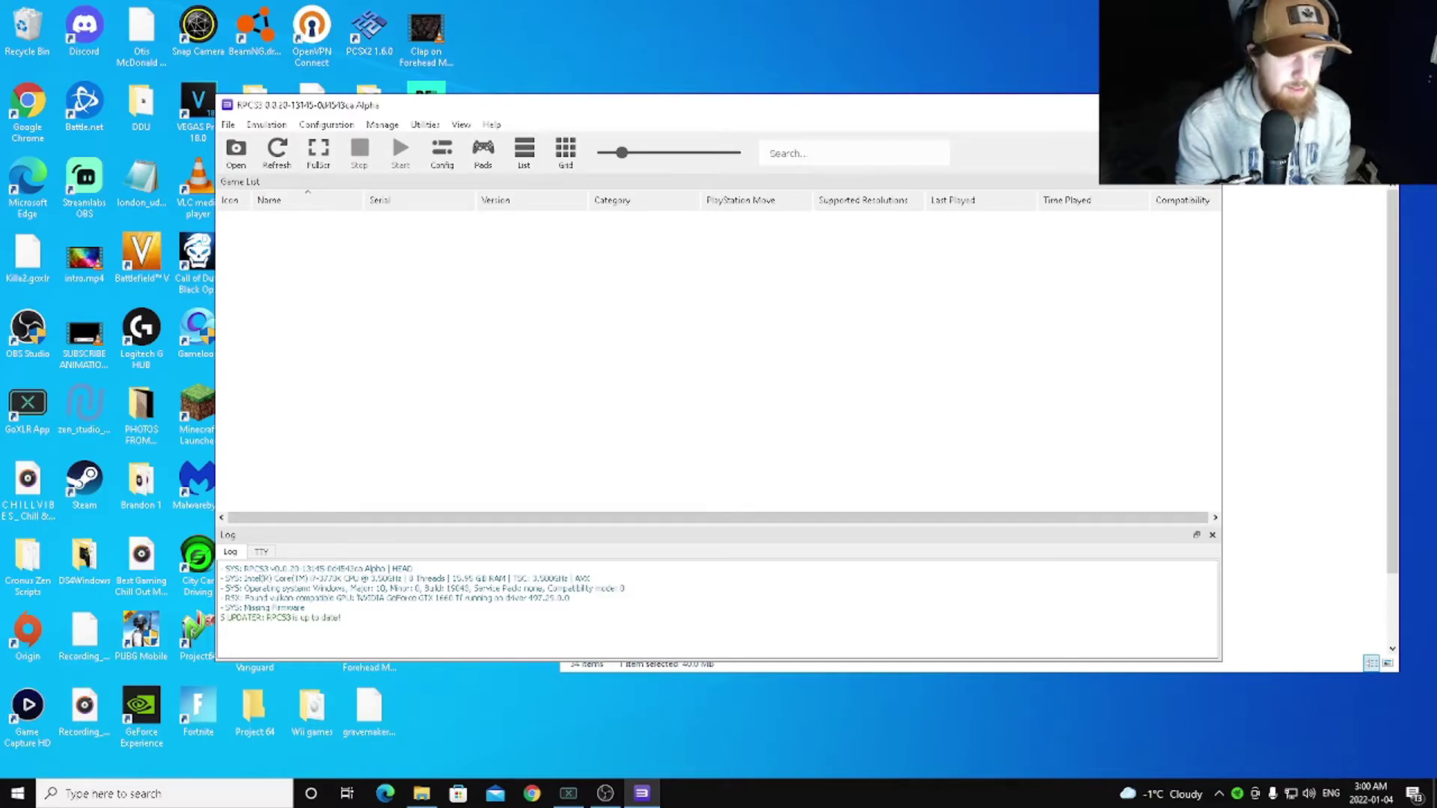
pyautogui.hotkey('alt', 'F4')
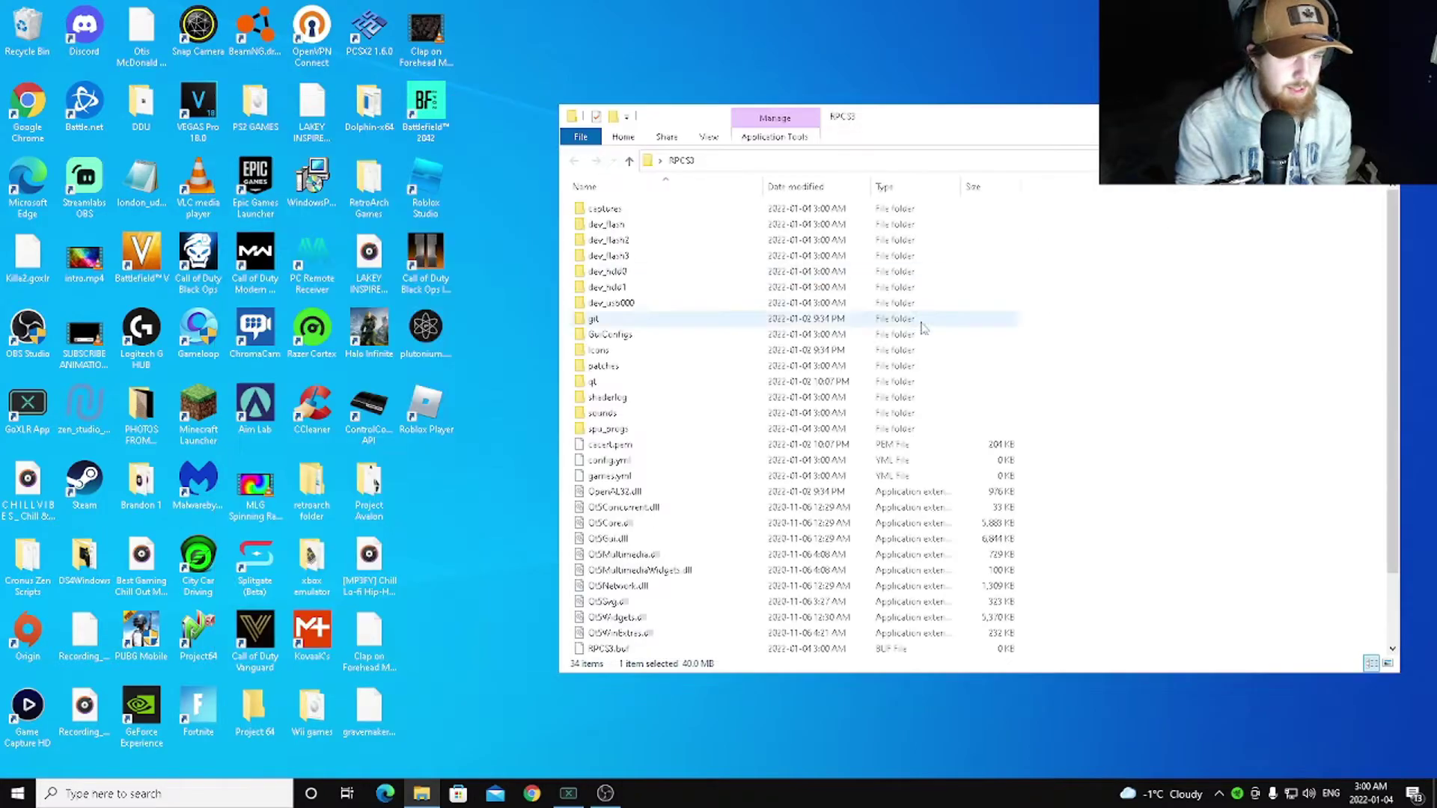
# Move the PS3UPDAT.PUP file from the desktop into the RPCS3 folder.
pyautogui.moveTo(920, 128); pyautogui.dragTo(1220, 128)
pyautogui.moveTo(823, 329); pyautogui.dragTo(1330, 369)
pyautogui.moveTo(1010, 113); pyautogui.dragTo(646, 90)
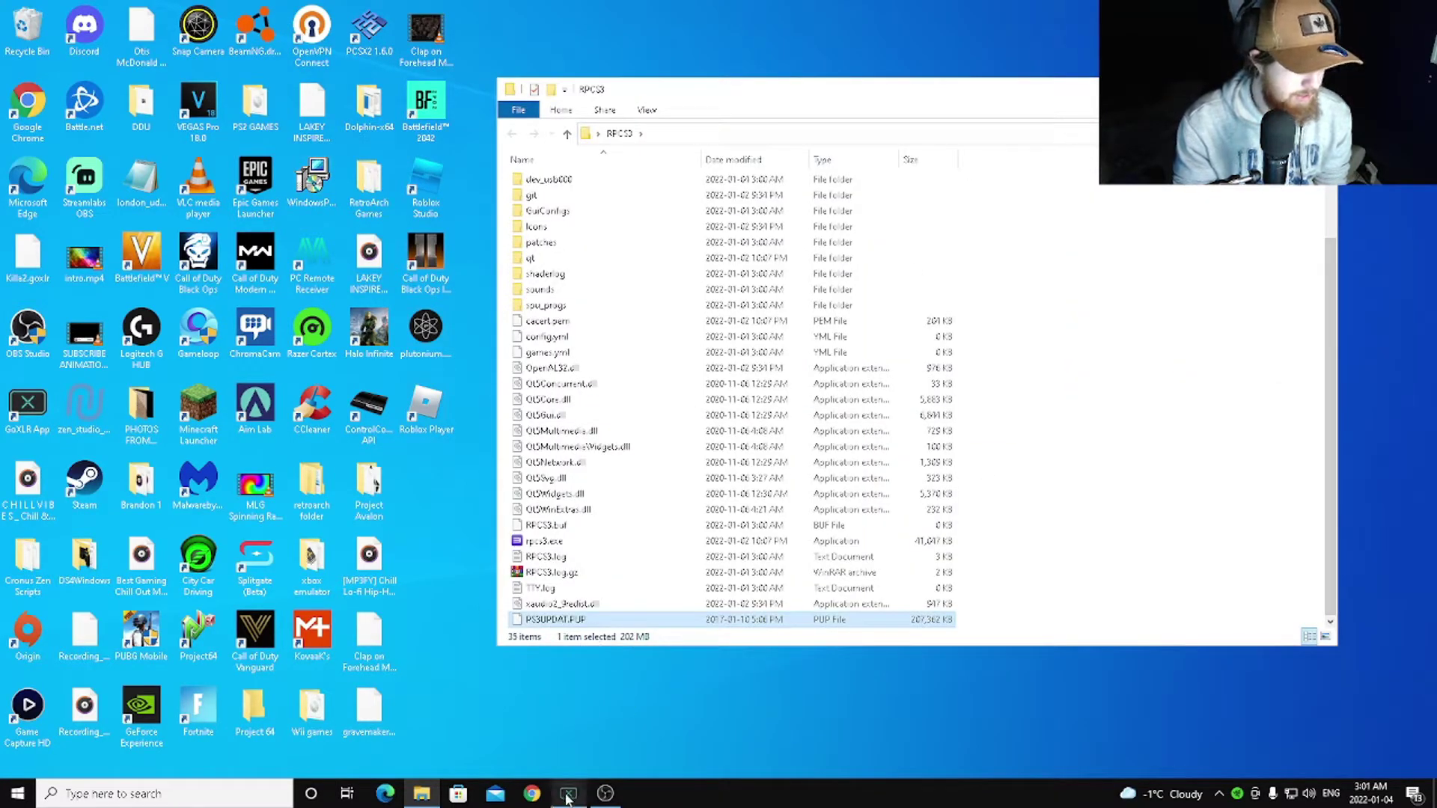
# Relaunch rpcs3.exe, confirm having read the Quickstart guide and continue to the main window.
pyautogui.doubleClick(546, 542)
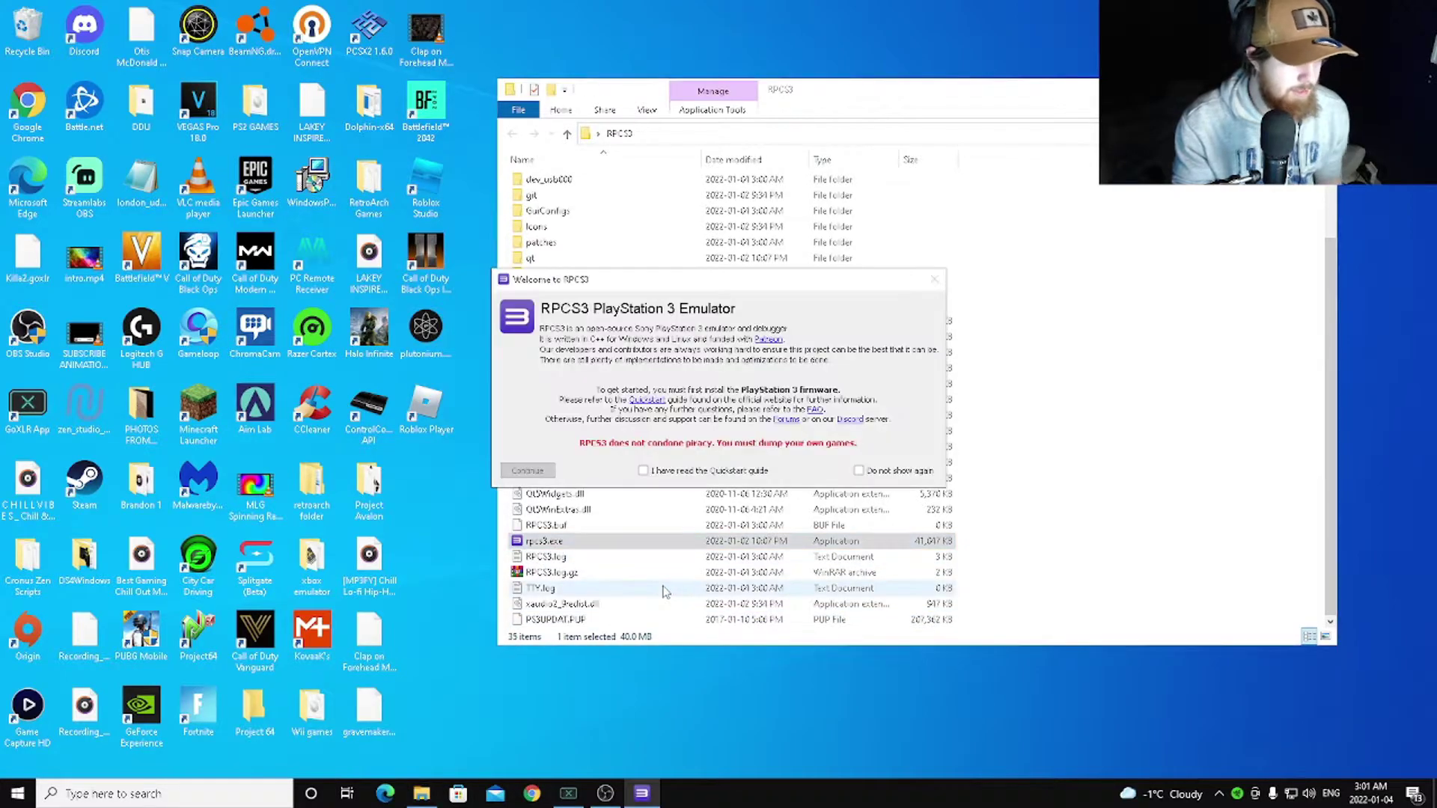
pyautogui.click(669, 472)
pyautogui.click(552, 472)
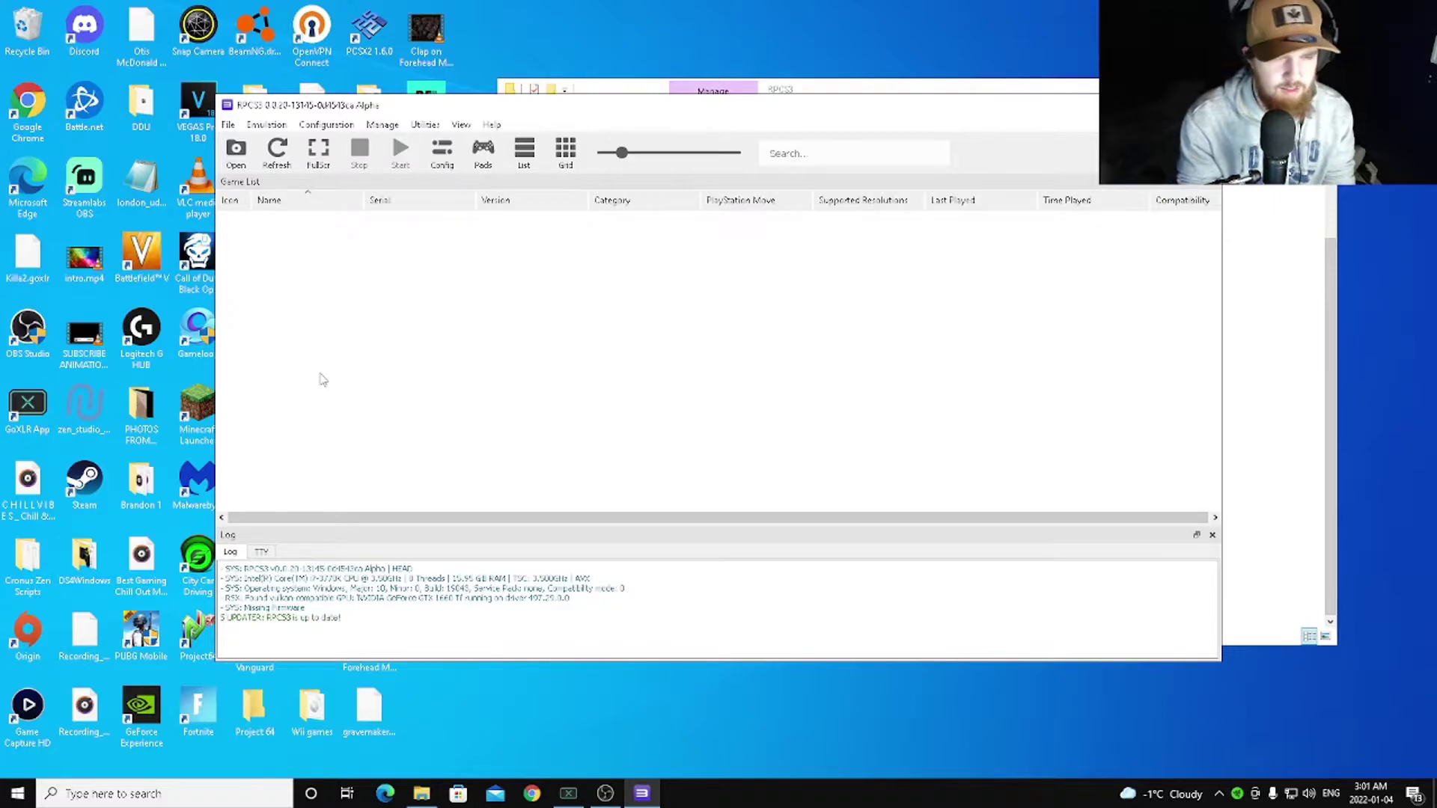
# Install the PS3 firmware from PS3UPDAT.PUP, agreeing to continue with the older firmware version.
pyautogui.click(231, 126)
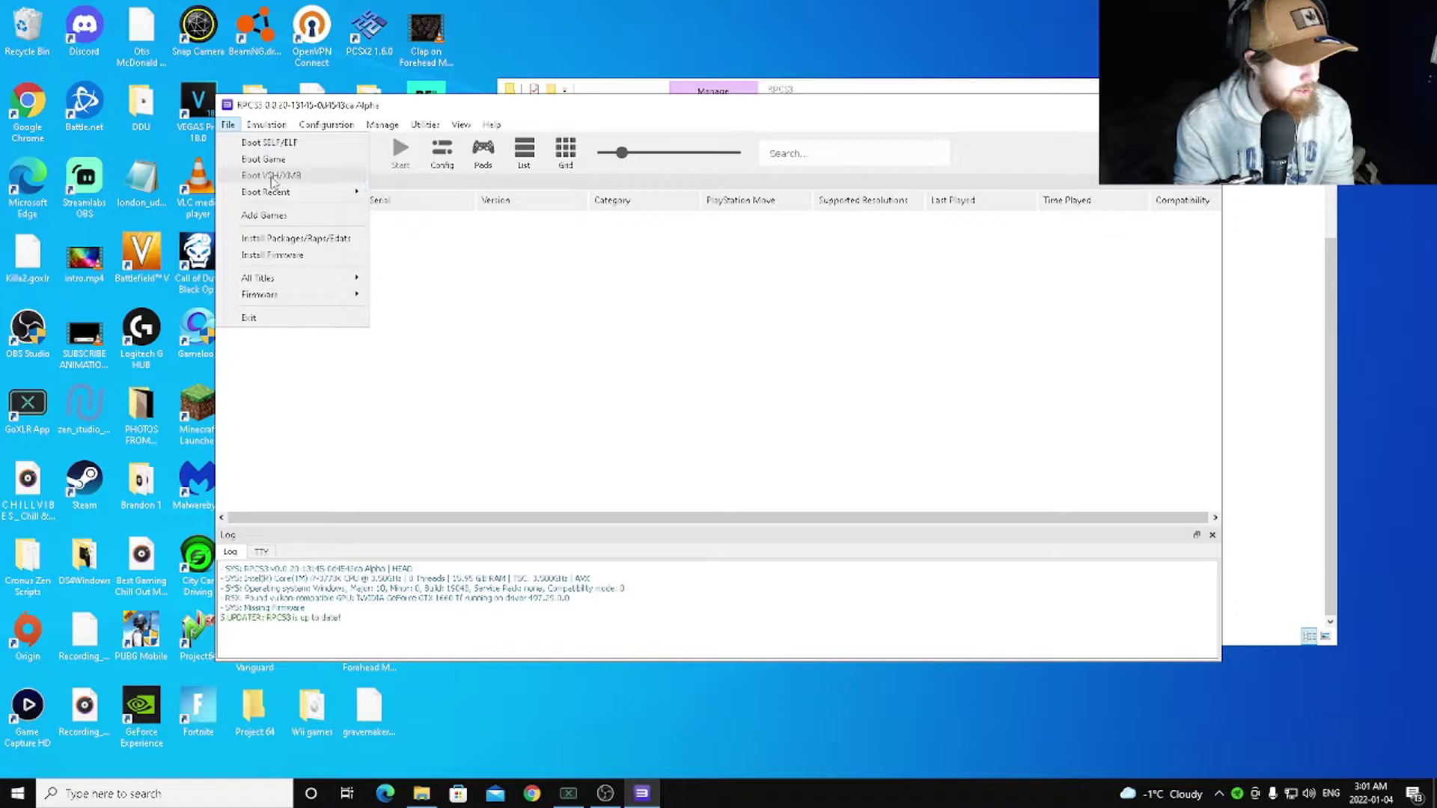
pyautogui.moveTo(282, 197)
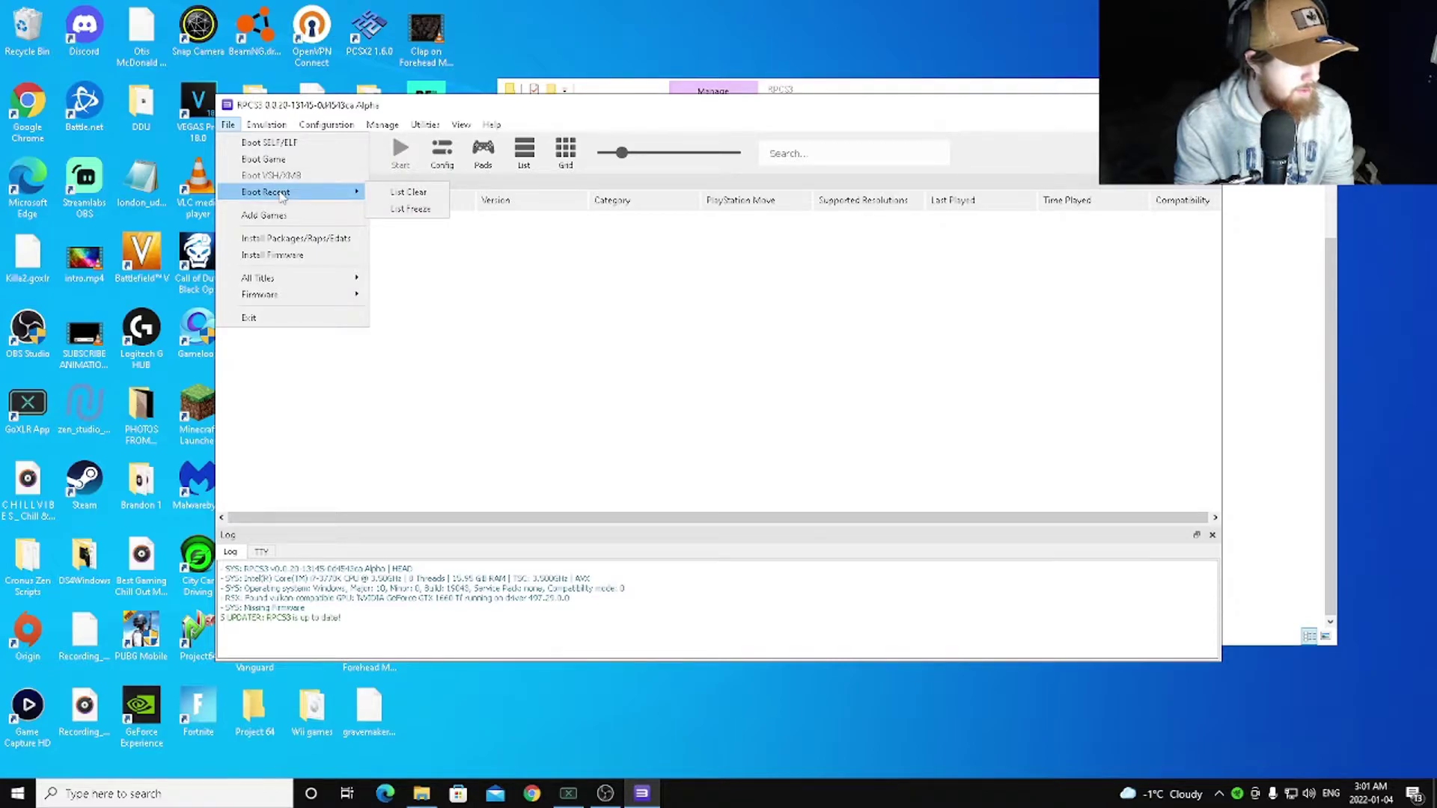
pyautogui.click(283, 256)
pyautogui.scroll(-3, 479, 422)
pyautogui.doubleClick(460, 449)
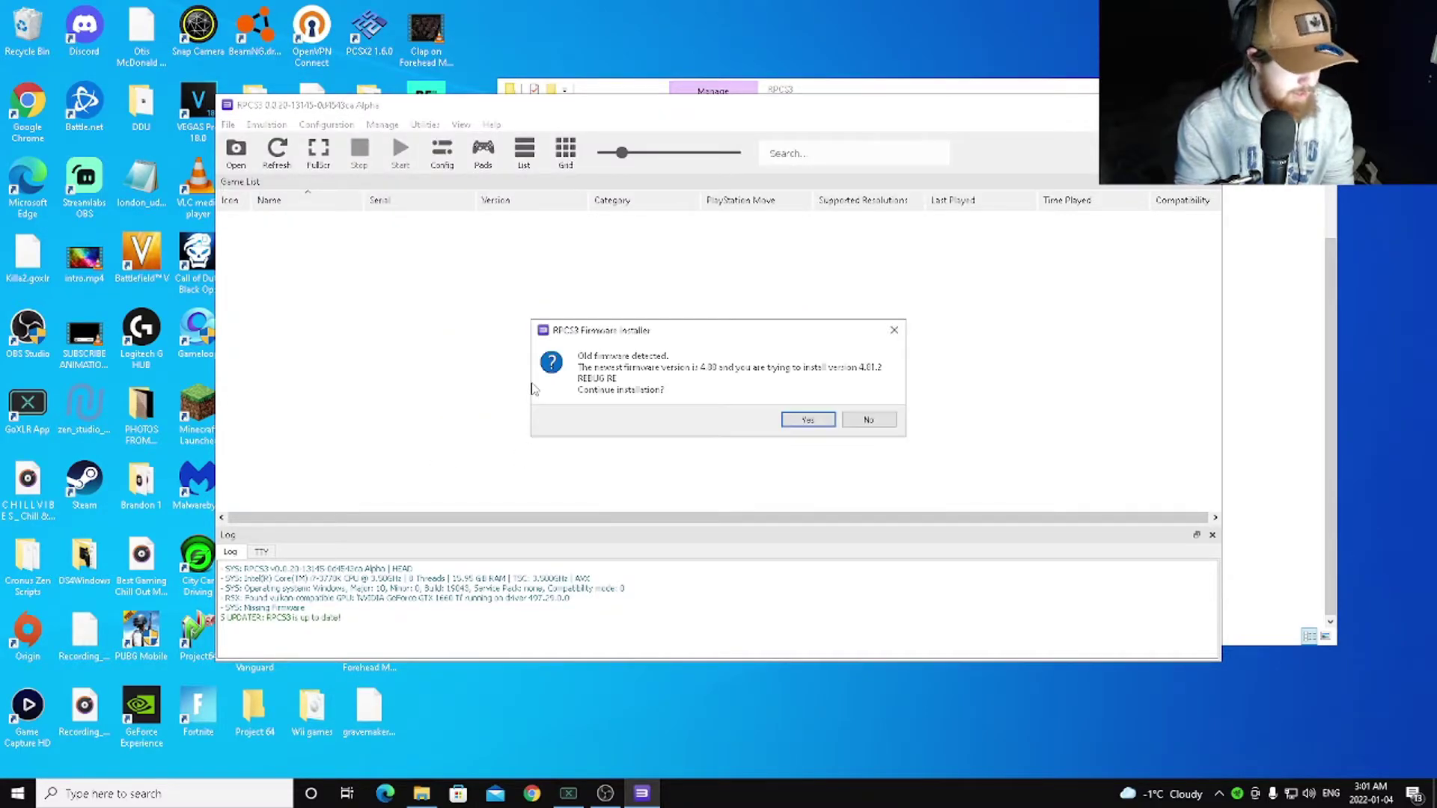
pyautogui.click(796, 426)
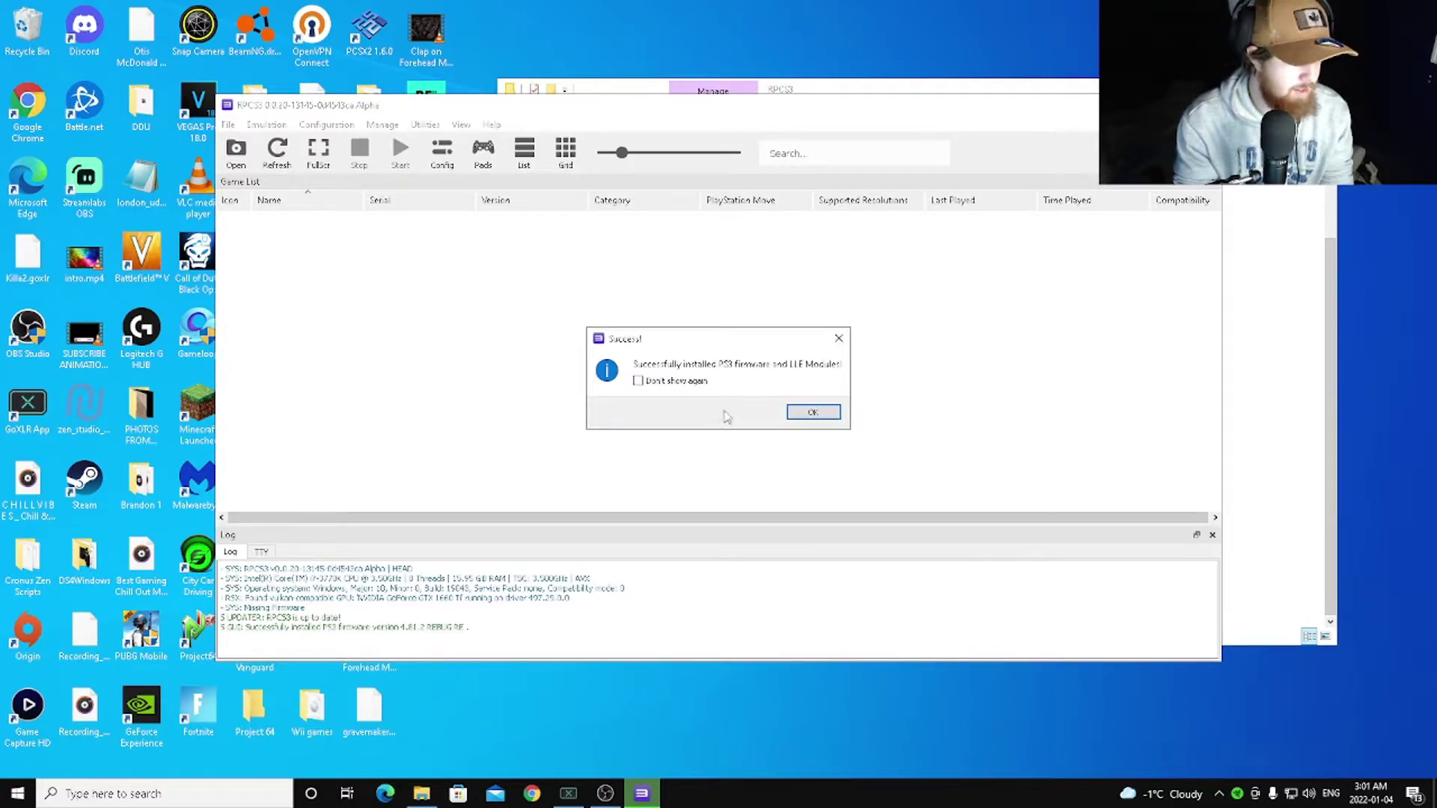
pyautogui.press('Return')
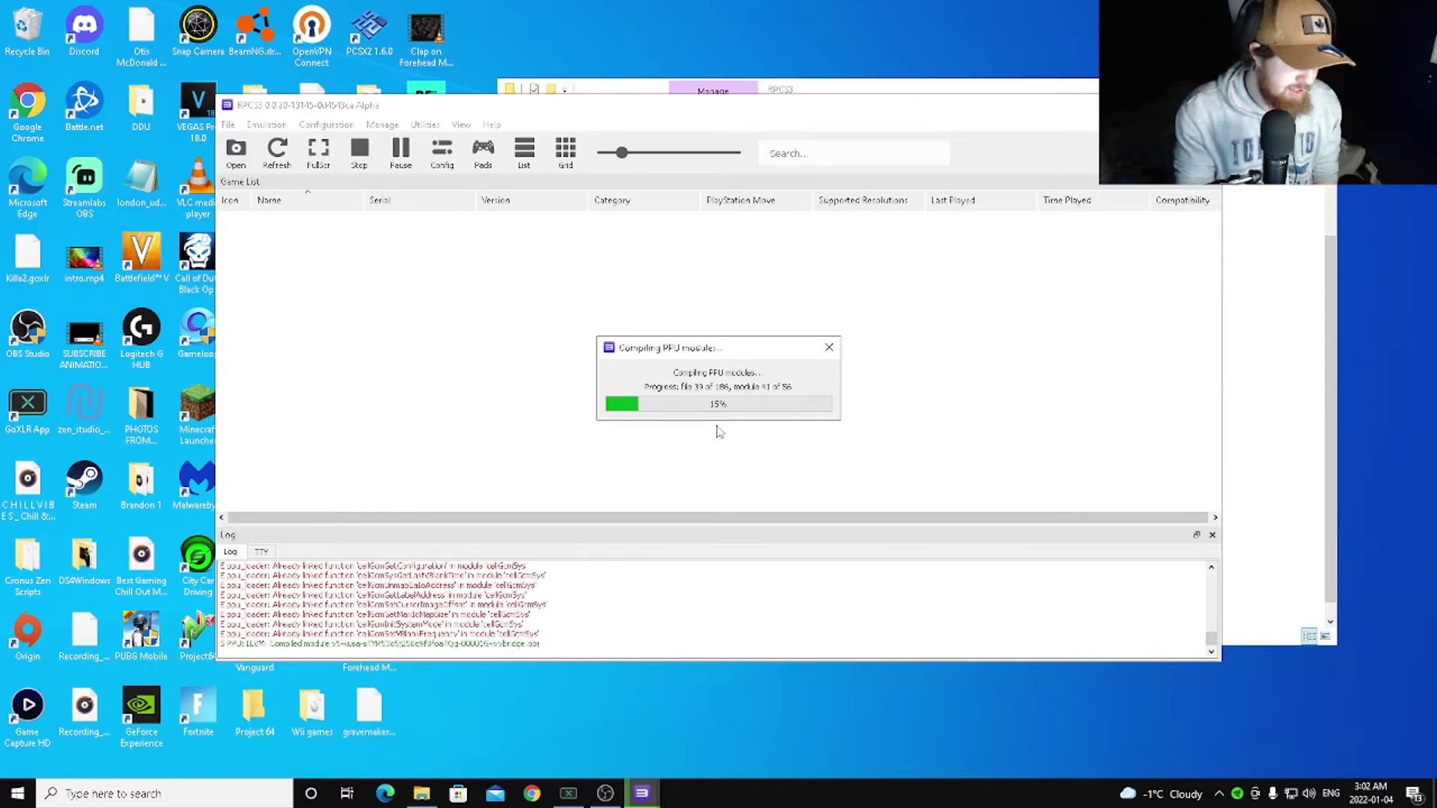
pyautogui.moveTo(267, 584); pyautogui.dragTo(635, 599)
pyautogui.click(634, 598)
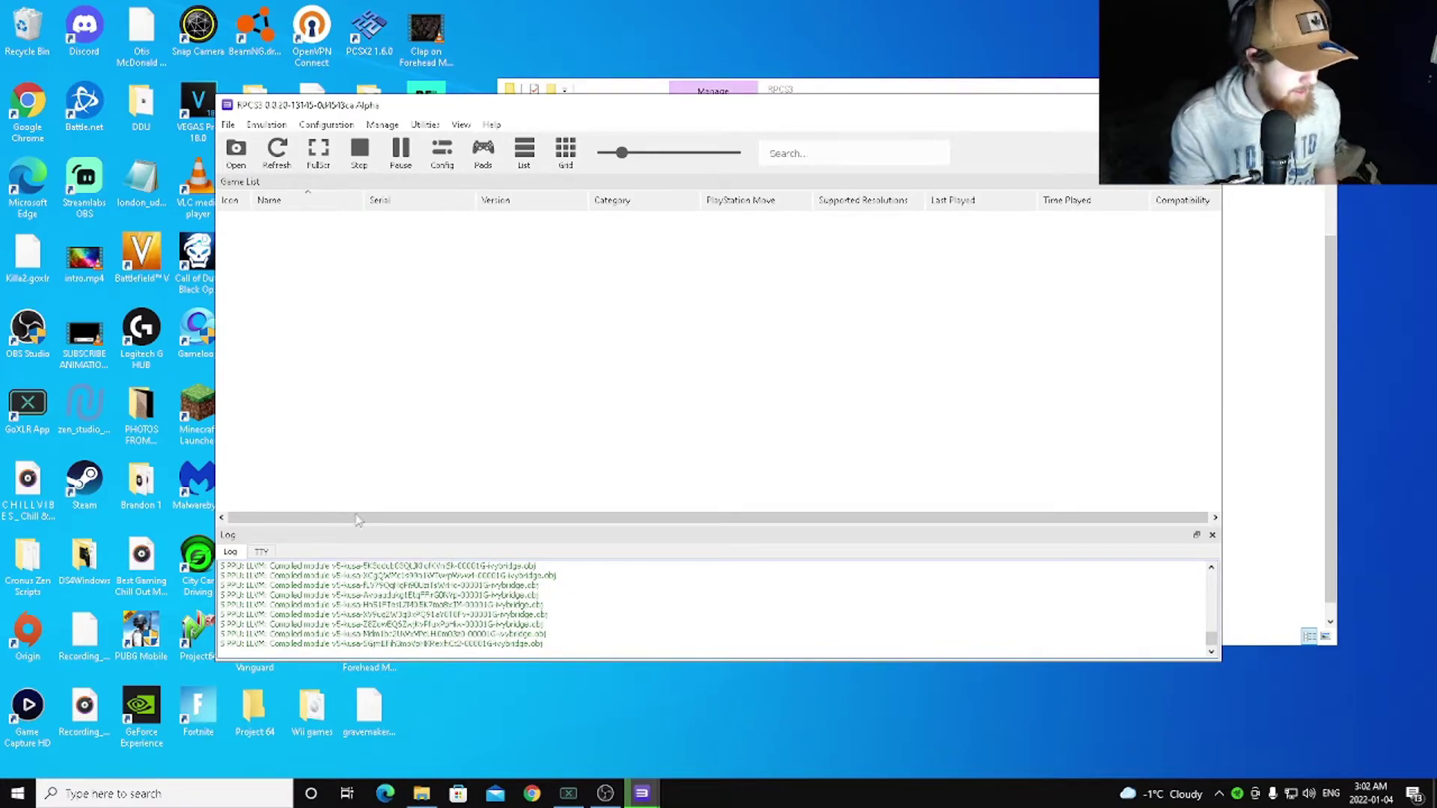
pyautogui.moveTo(643, 785)
pyautogui.click(696, 737)
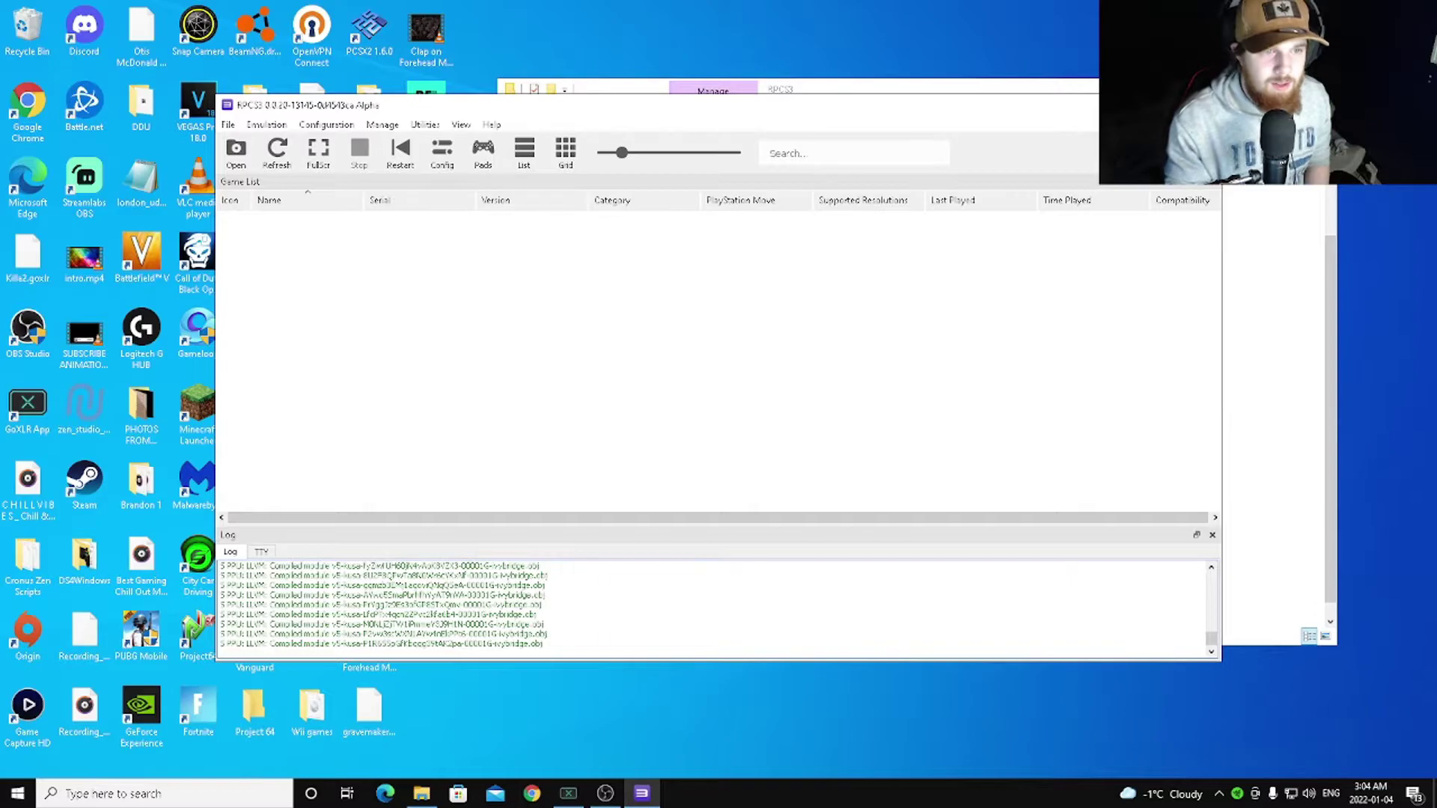
# Check the emulator's CPU settings, including the PPU and SPU decoders, and close the settings.
pyautogui.click(382, 124)
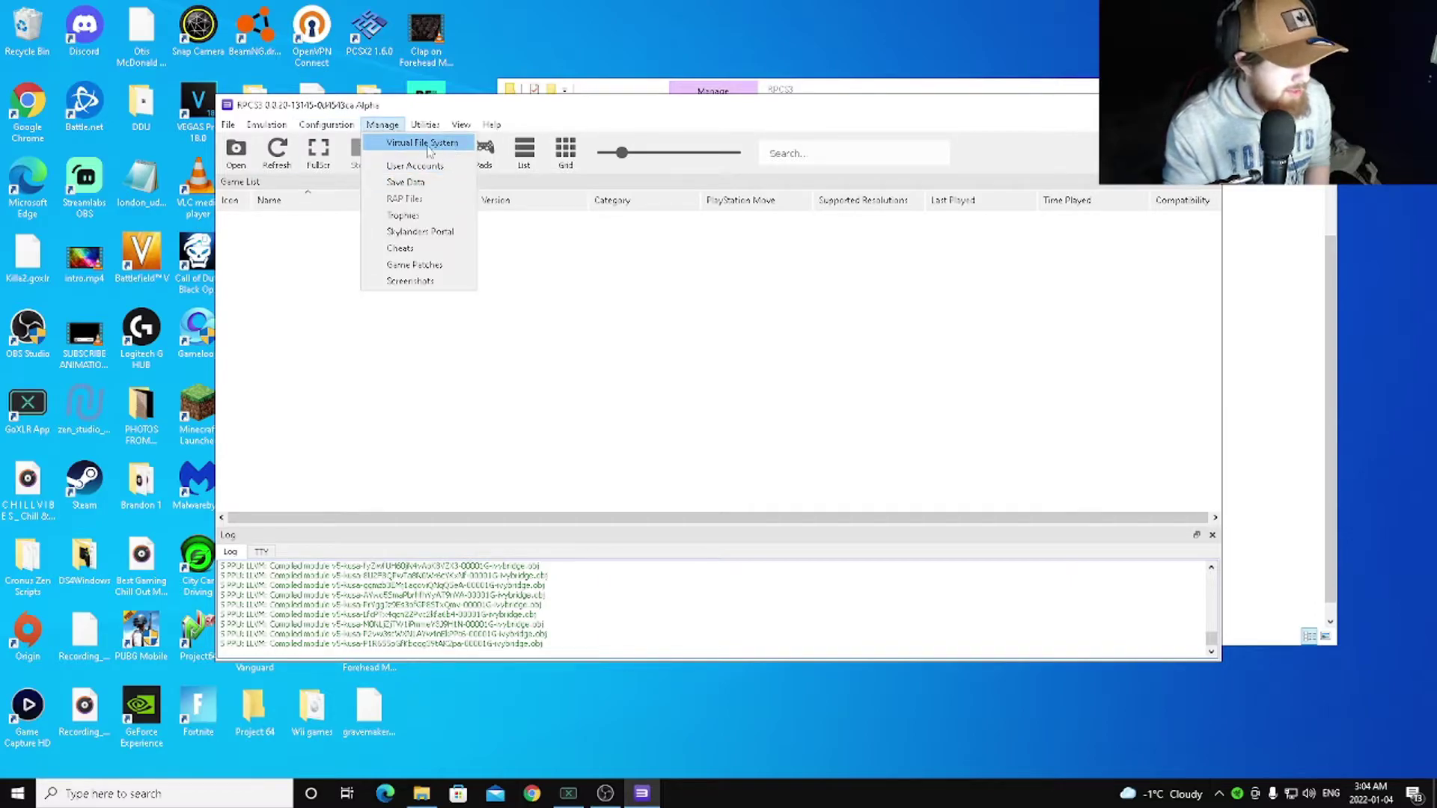
pyautogui.moveTo(327, 125)
pyautogui.click(344, 146)
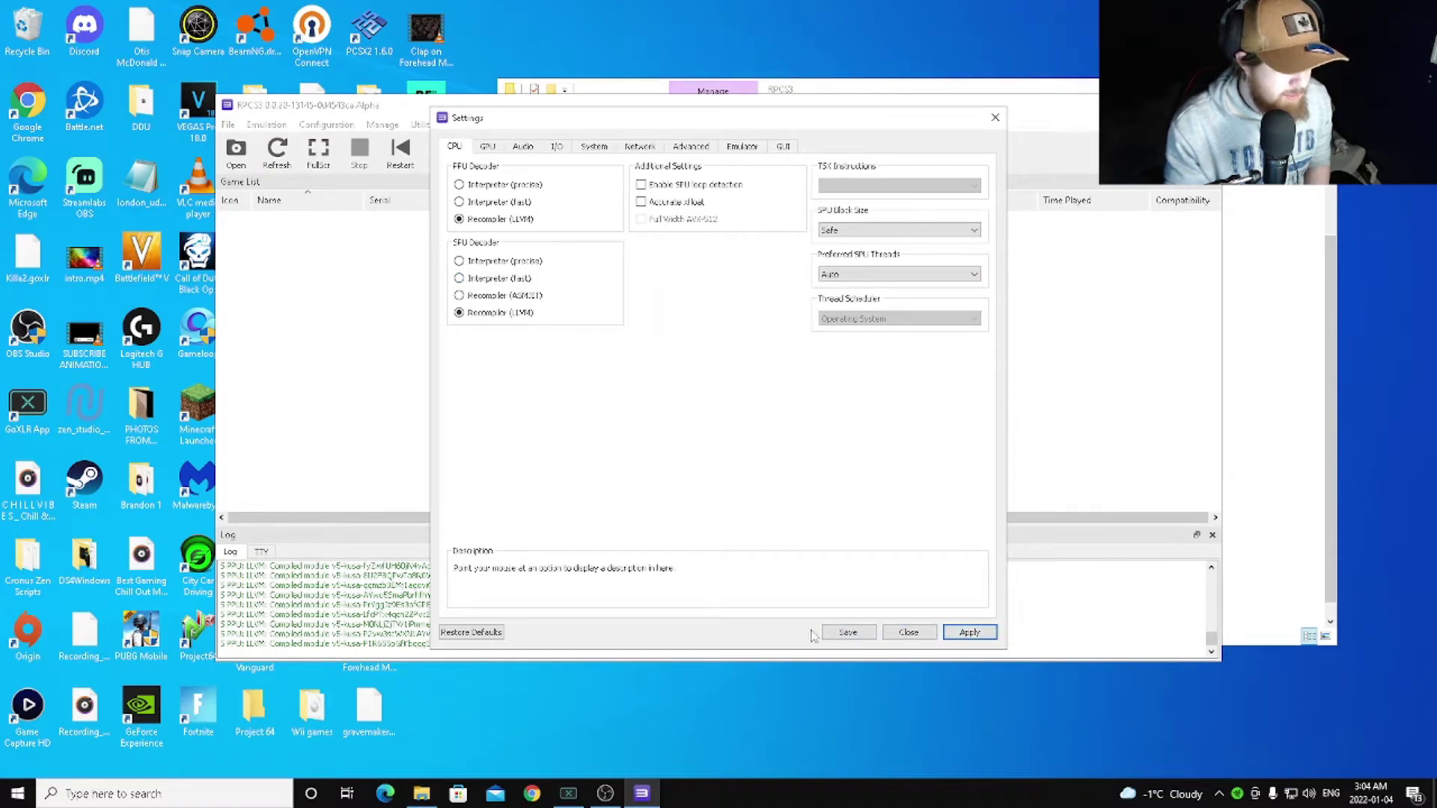
pyautogui.click(908, 633)
# Boot the VSH/XMB and allow rpcs3.exe through the firewall on private networks.
pyautogui.click(229, 124)
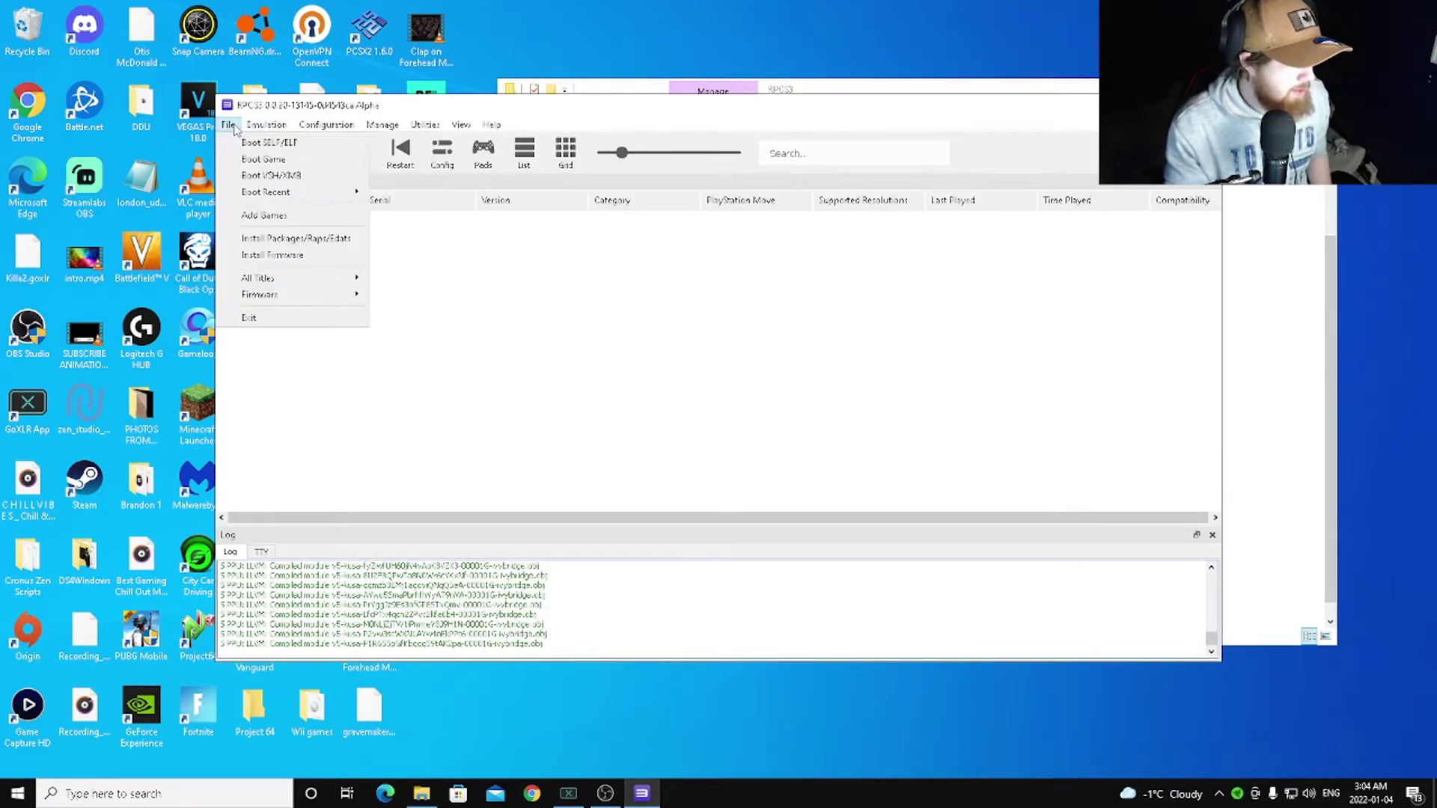
pyautogui.click(229, 126)
pyautogui.click(229, 126)
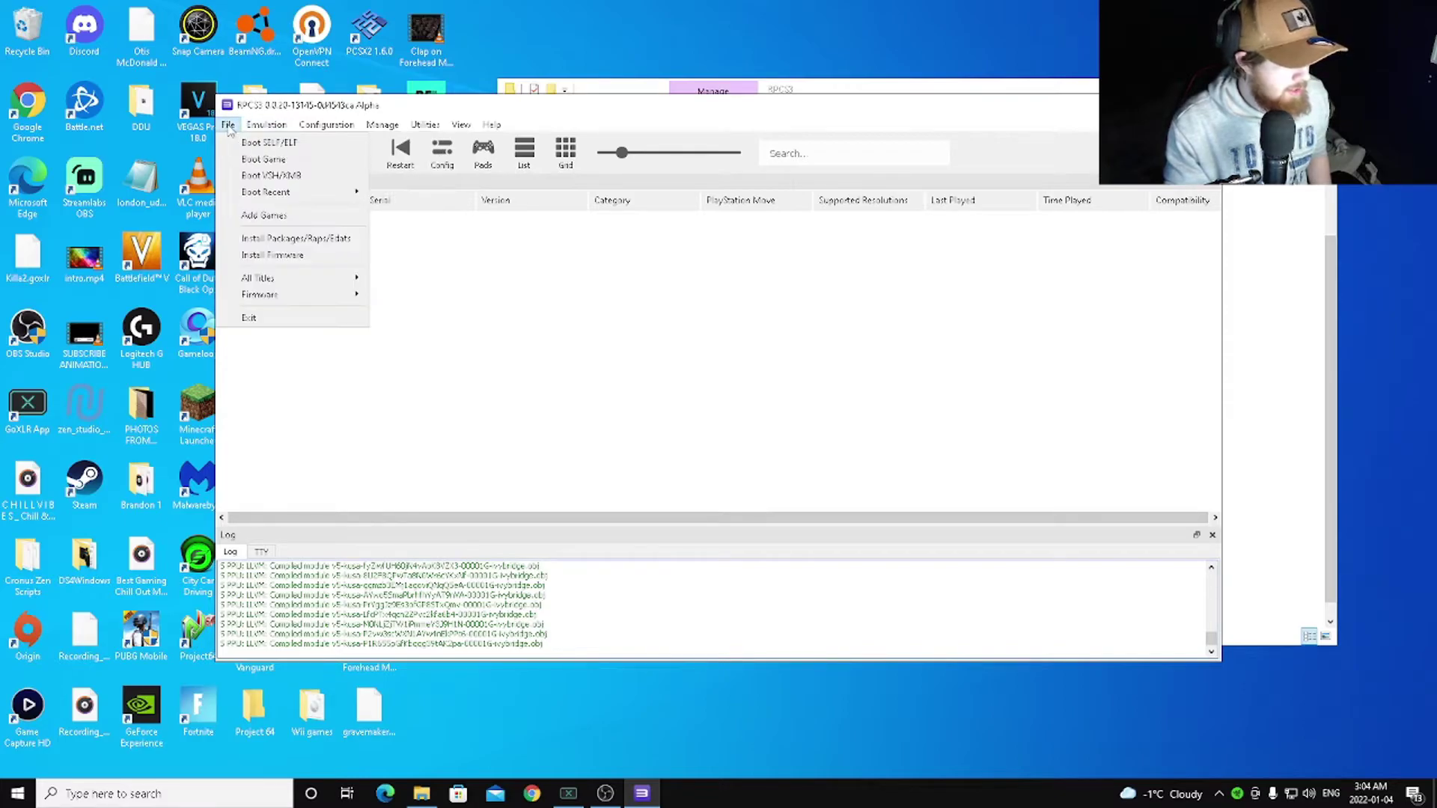
pyautogui.click(286, 181)
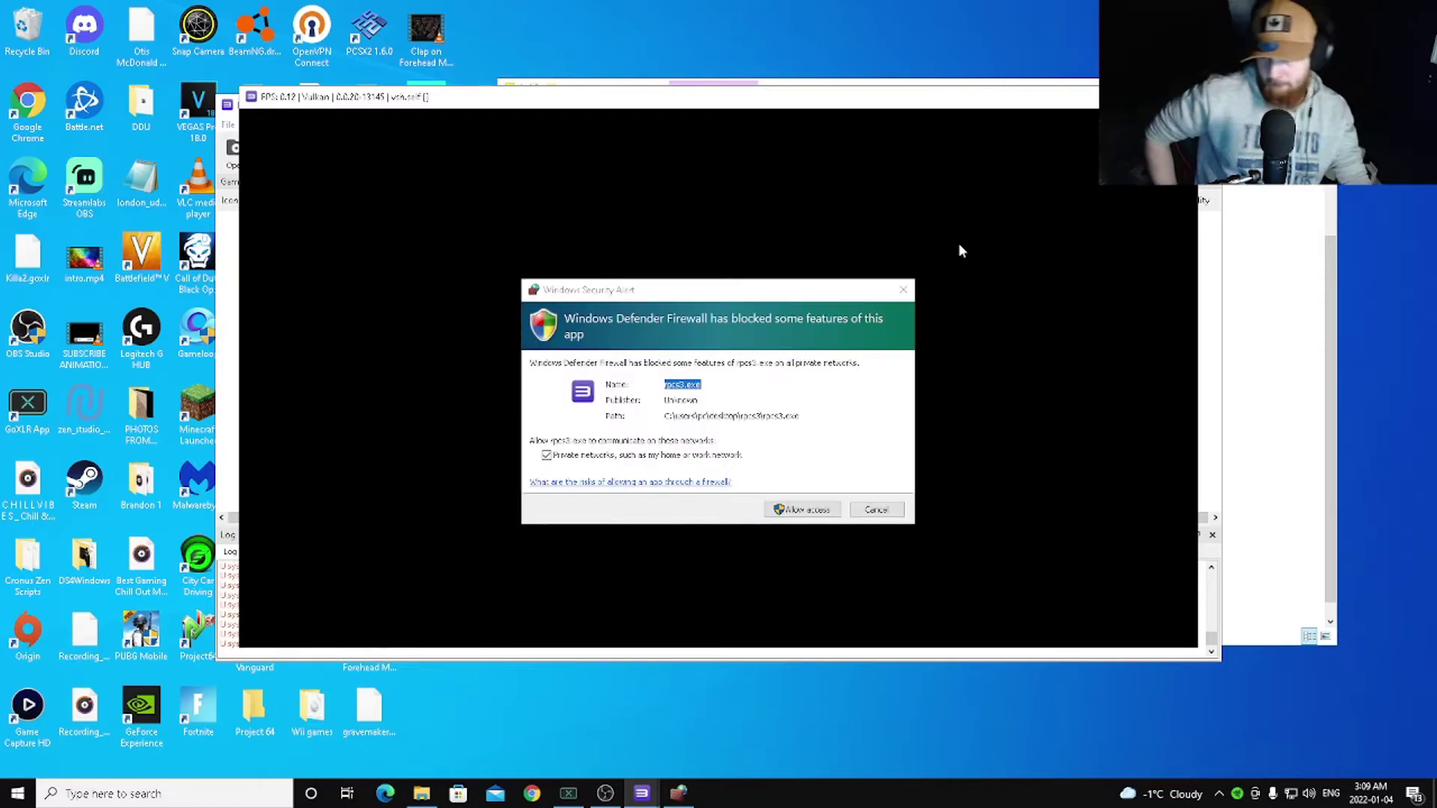
pyautogui.click(806, 510)
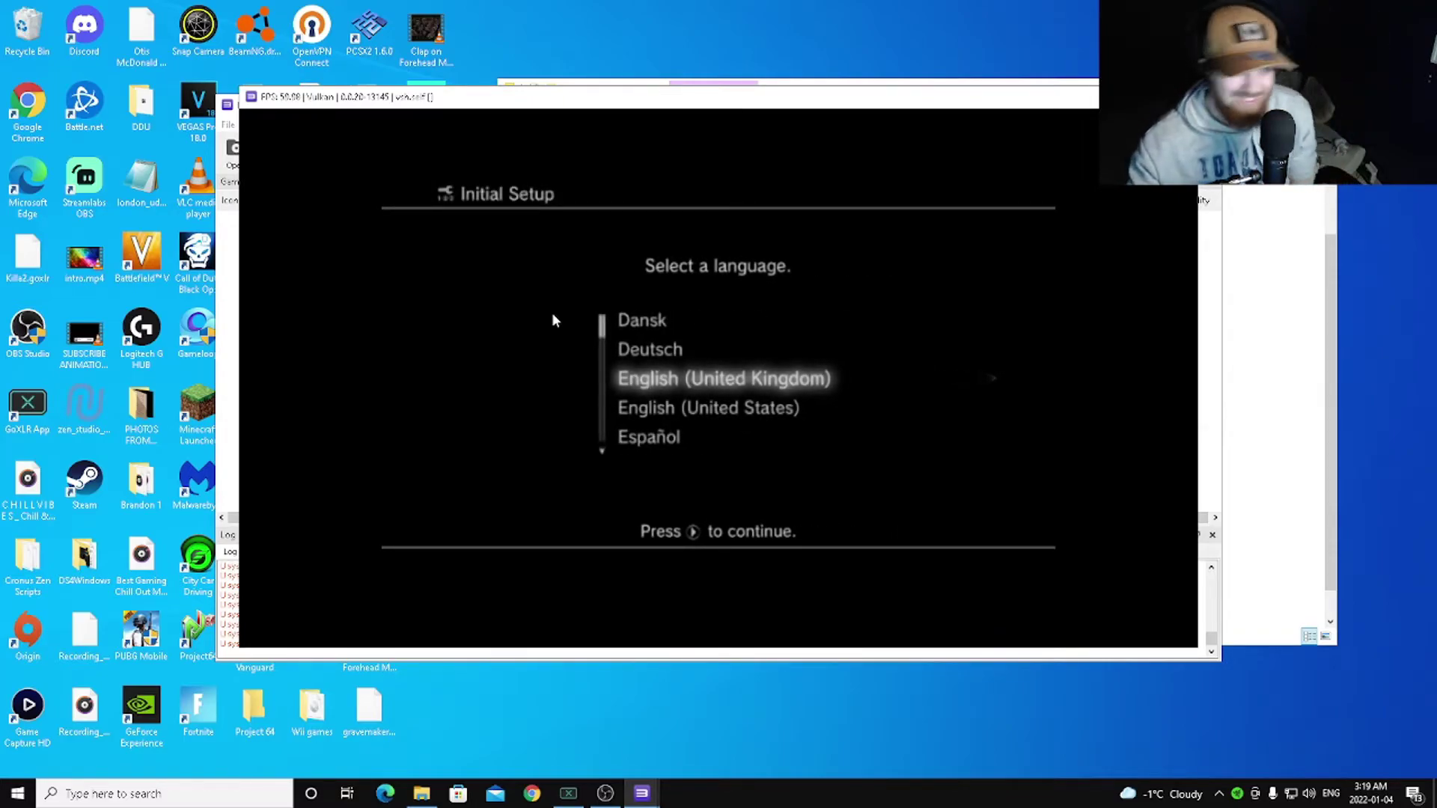
# Confirm the highlighted system language in the PS3 initial setup.
pyautogui.press('Return')
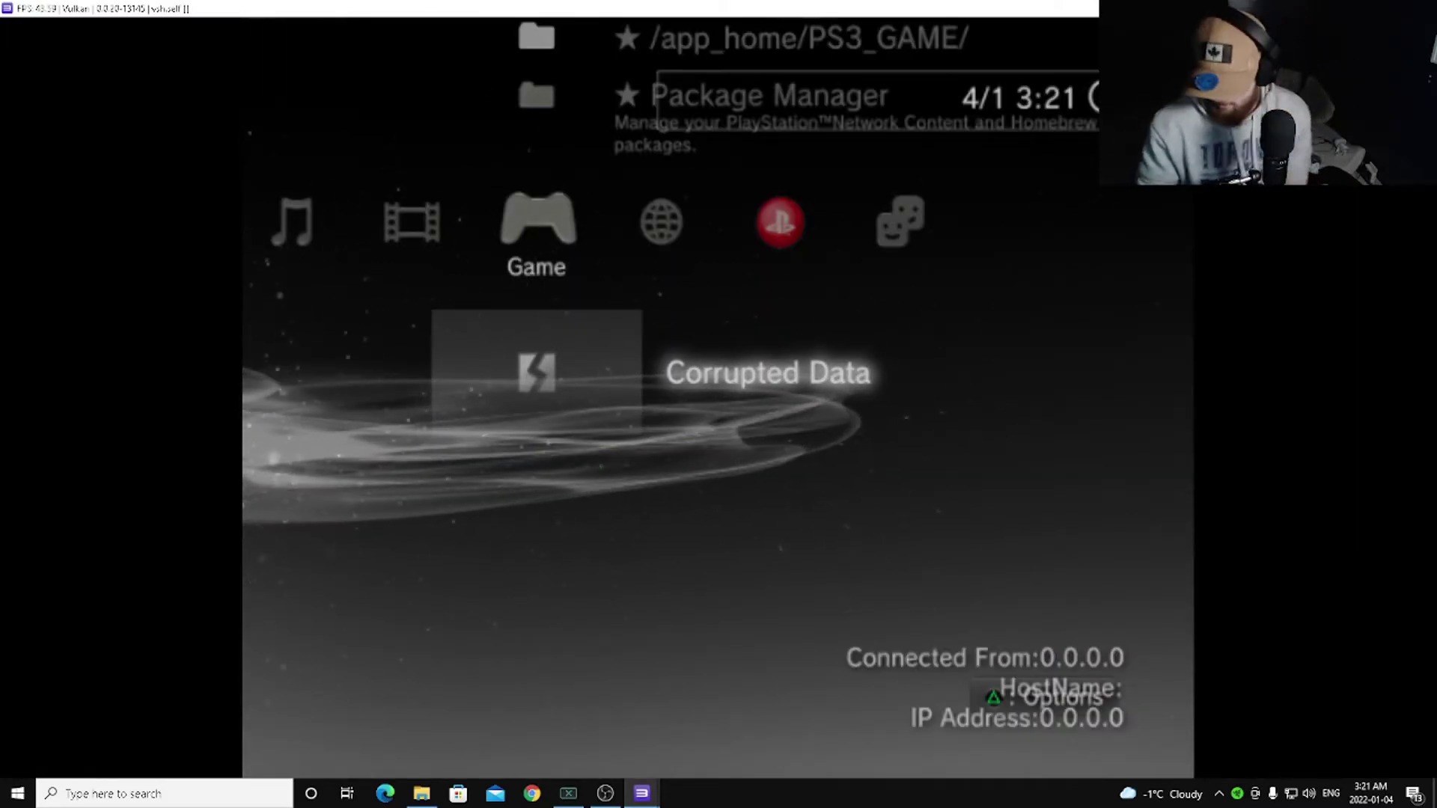
# Go from the Game category to Debug Settings at the end of the Settings category.
pyautogui.press('Left')
pyautogui.press('Left')
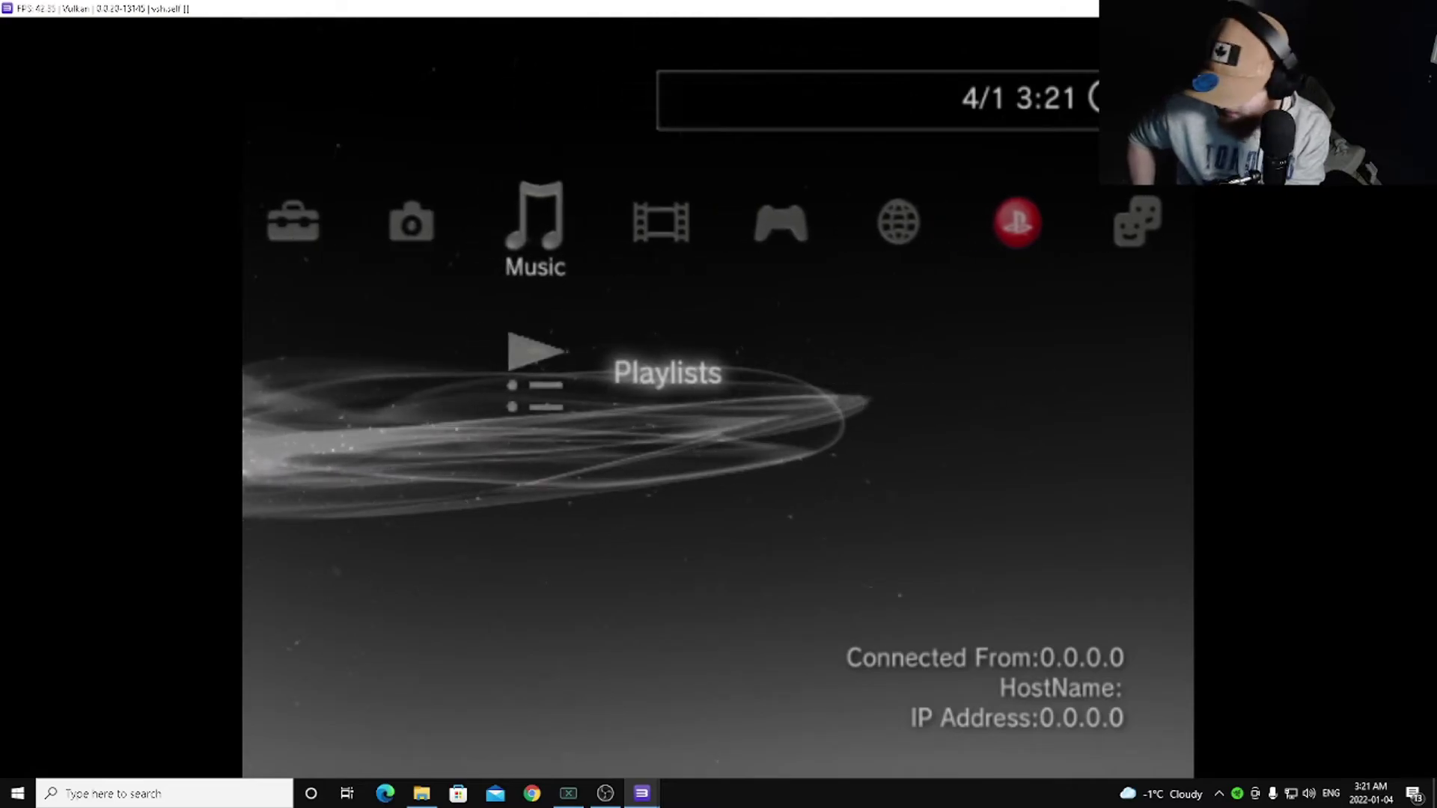
pyautogui.press('Left')
pyautogui.press('Left')
pyautogui.press('Down')
pyautogui.press('Down')
pyautogui.press('Down')
pyautogui.press('Down')
pyautogui.press('Down')
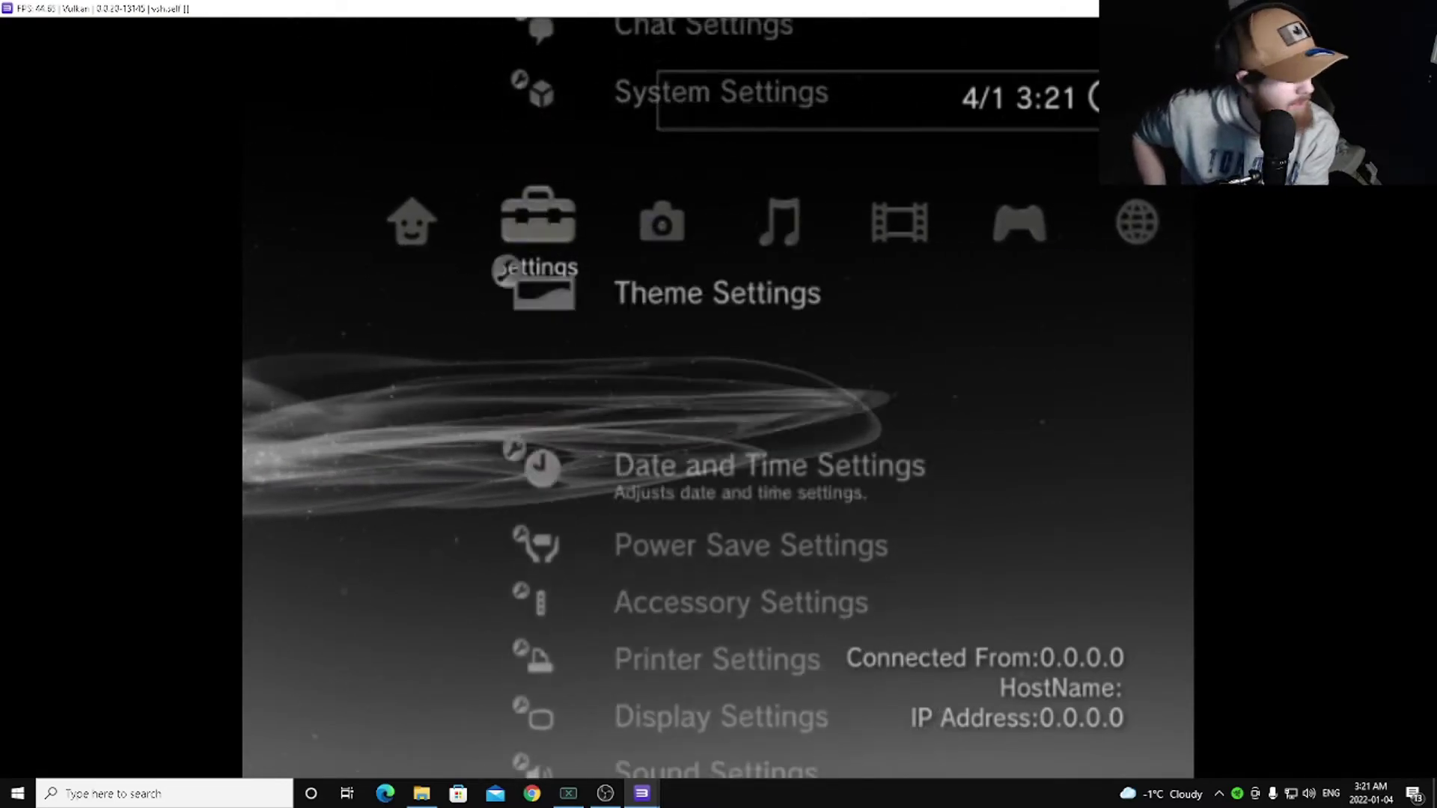
pyautogui.press('Down')
pyautogui.press('Down')
pyautogui.press('Down')
pyautogui.press('Down')
pyautogui.press('Down')
pyautogui.press('Down')
pyautogui.press('Down')
pyautogui.press('Down')
pyautogui.press('Down')
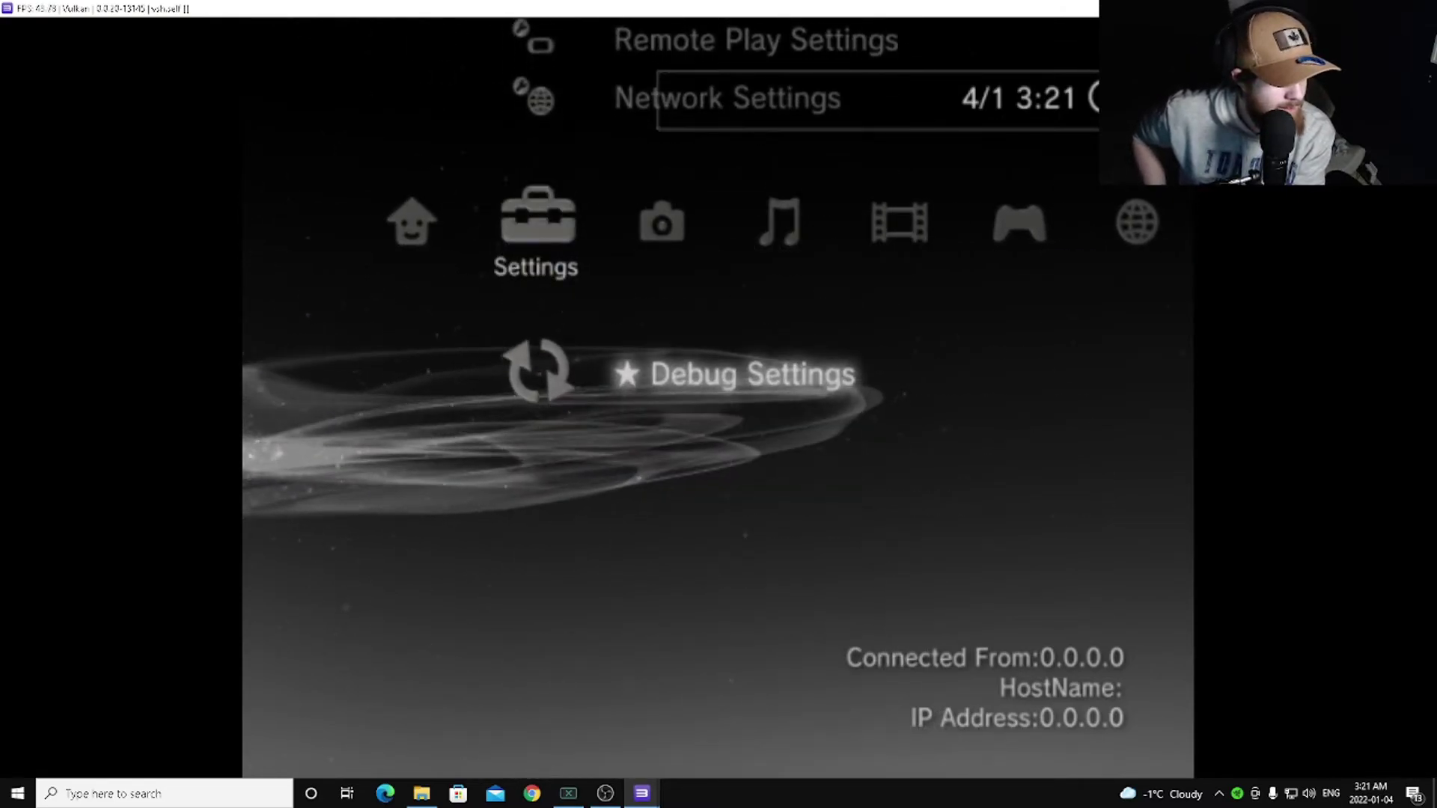
# Look through the Debug Settings options down to BGM Player (Debugger) and return to the Settings category.
pyautogui.press('x')
pyautogui.press('Down')
pyautogui.press('Down')
pyautogui.press('Down')
pyautogui.press('Down')
pyautogui.press('Down')
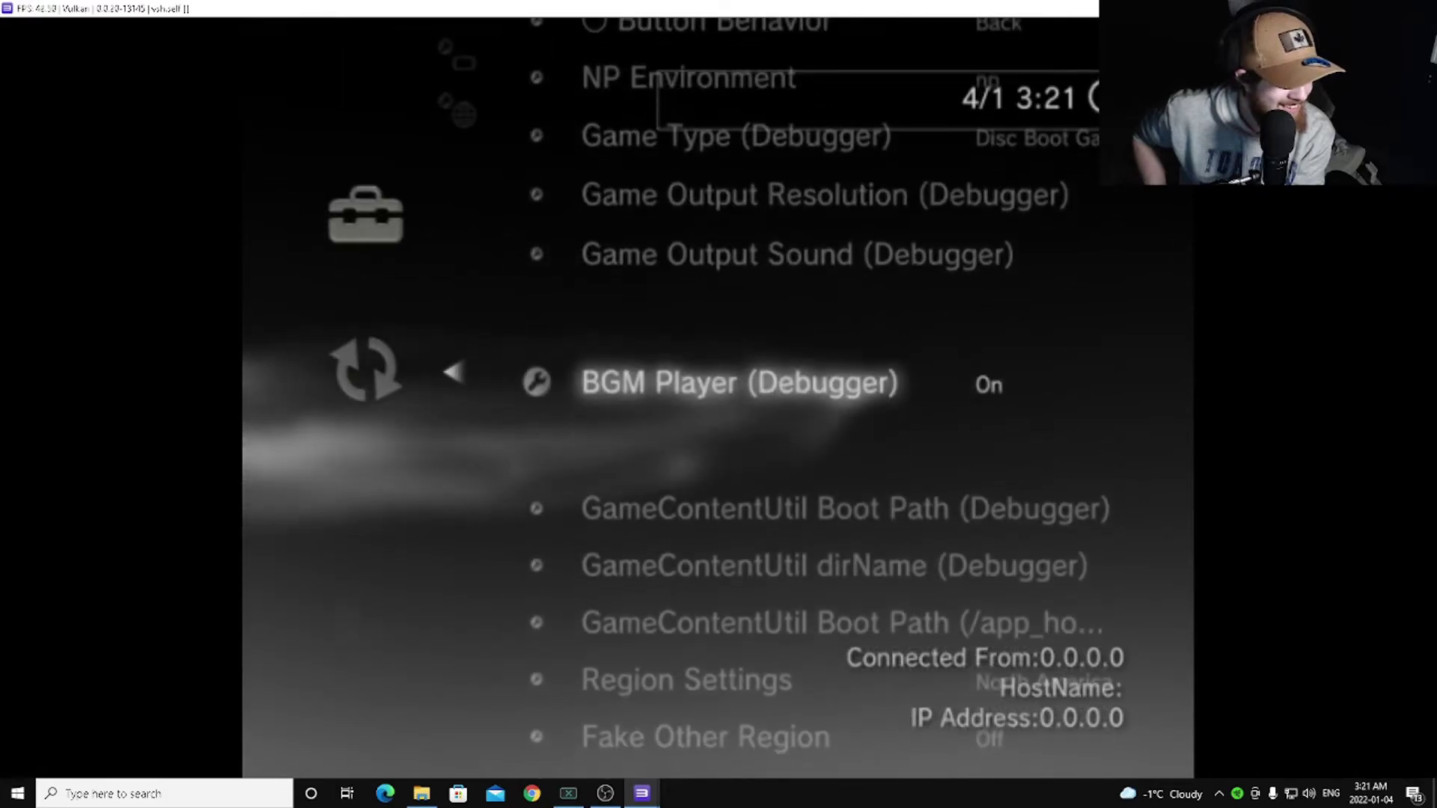
pyautogui.press('Left')
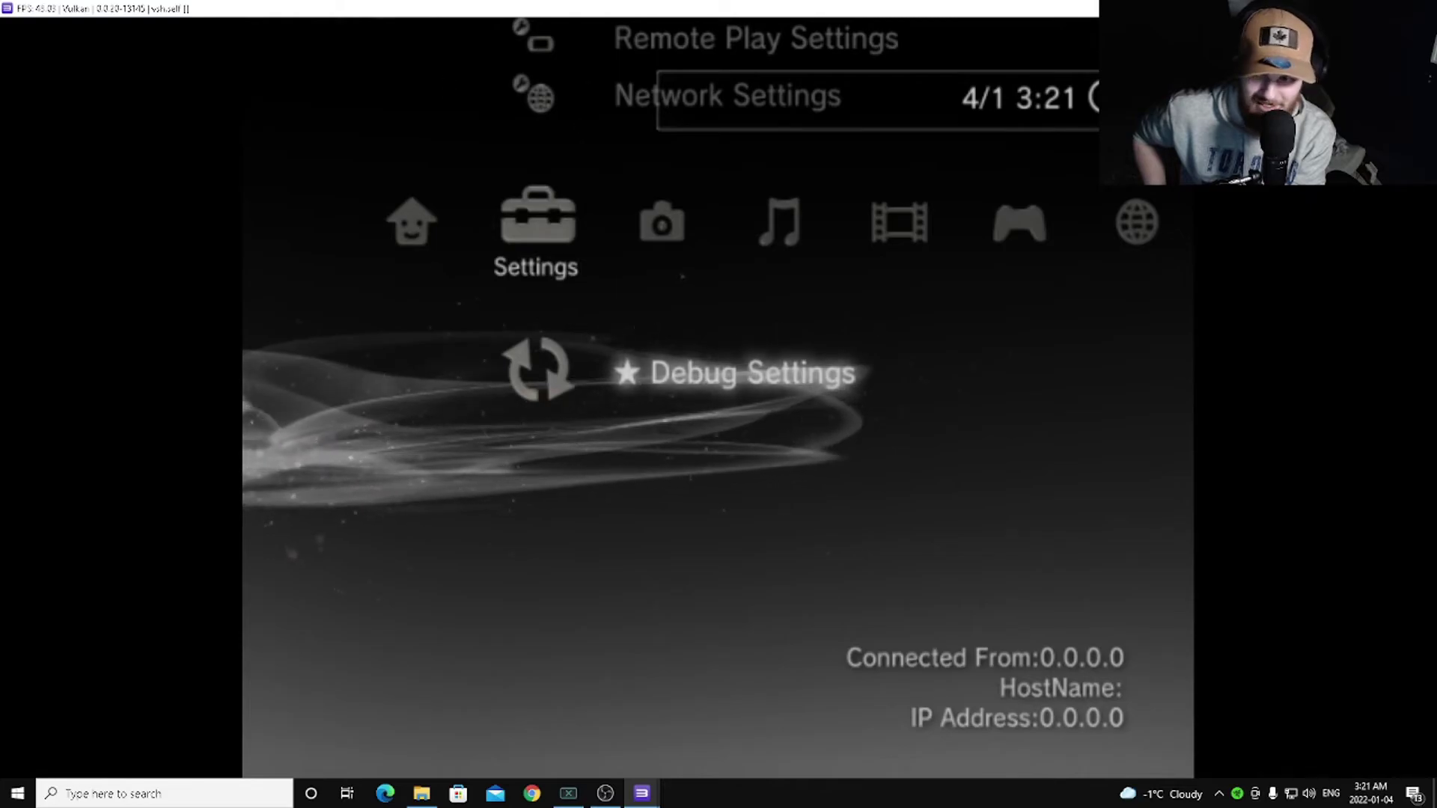
# Browse the XMB categories from Settings through Music, Game and Network, ending on Game.
pyautogui.press('Right')
pyautogui.press('Right')
pyautogui.press('Right')
pyautogui.press('Right')
pyautogui.press('Right')
pyautogui.press('Right')
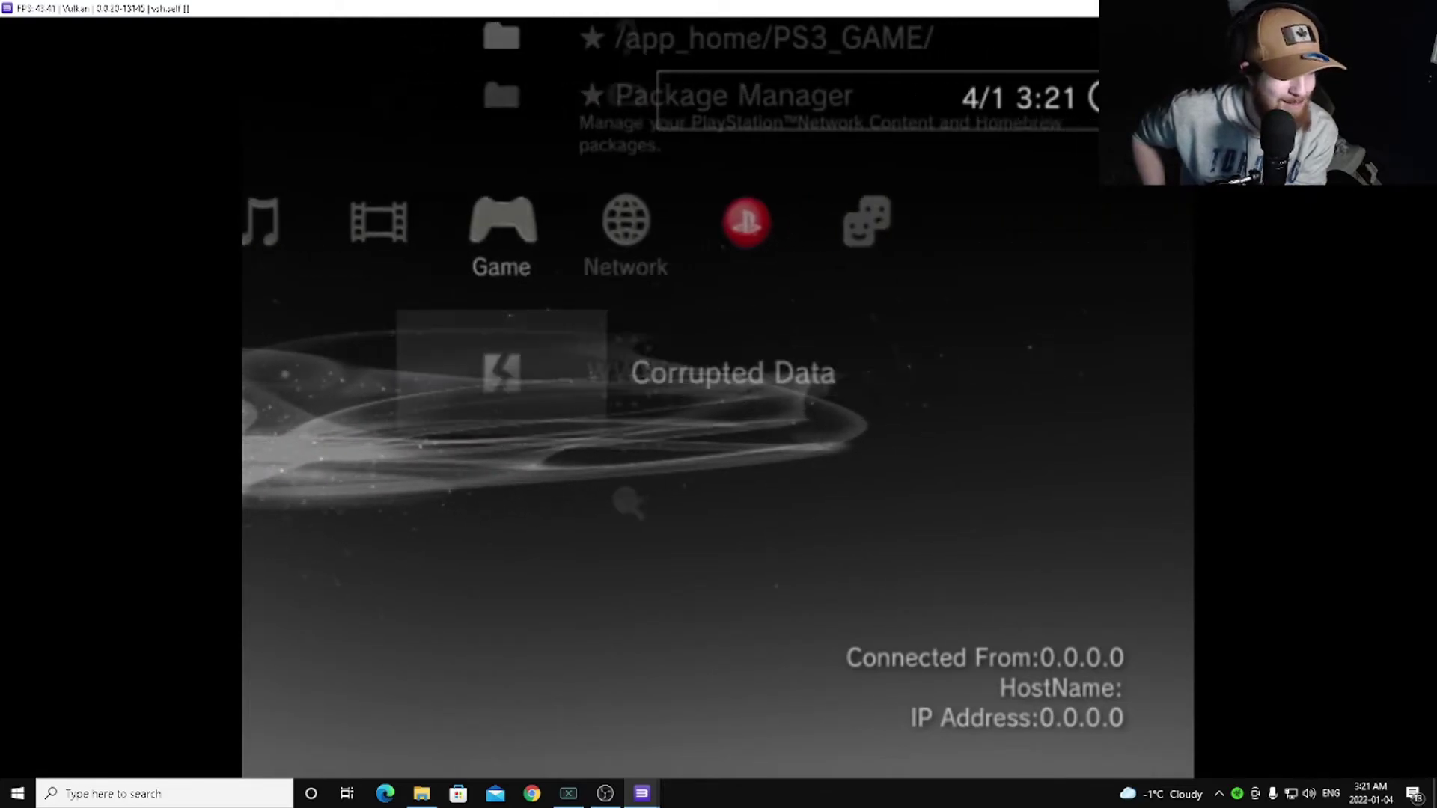
pyautogui.press('Left')
pyautogui.press('Left')
pyautogui.press('Left')
pyautogui.press('Left')
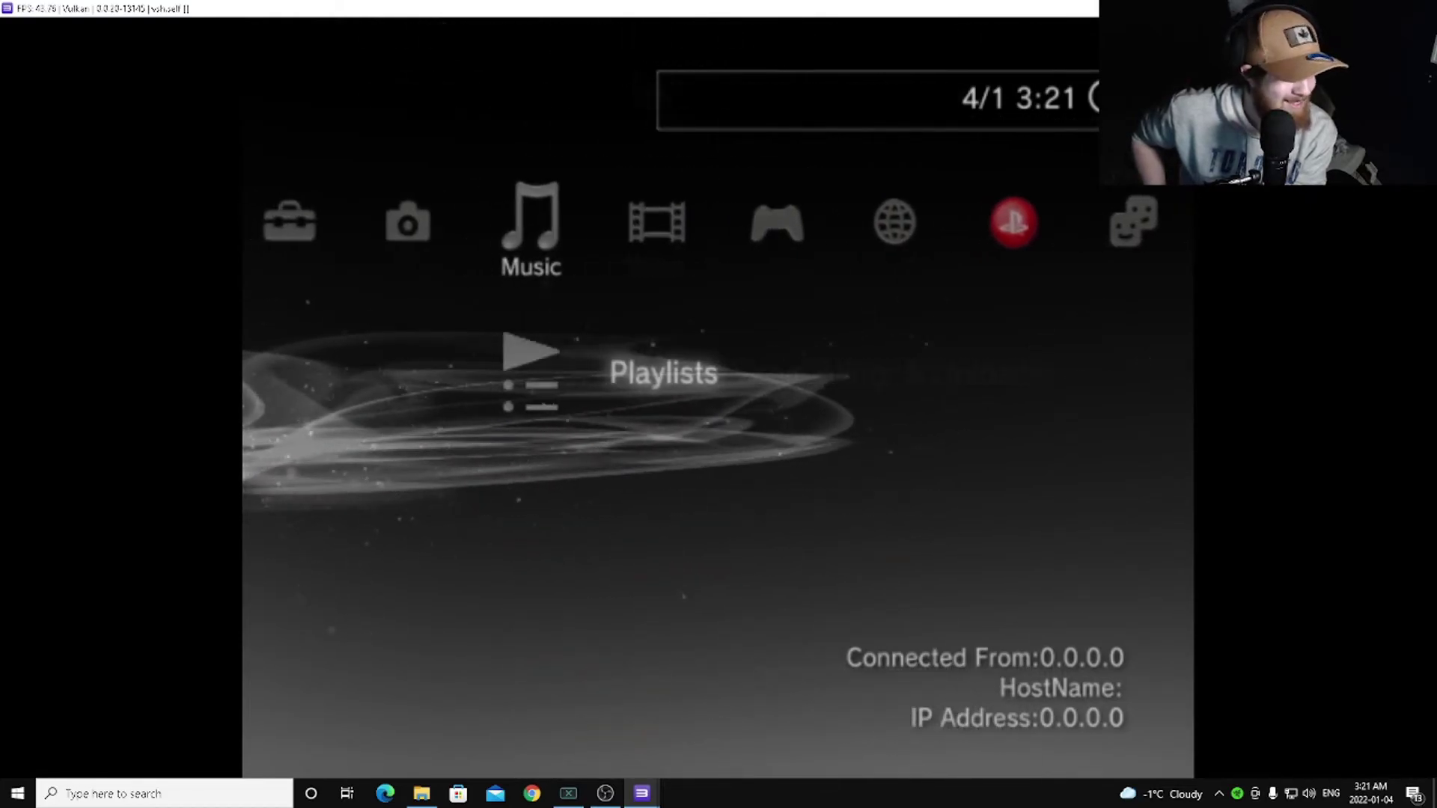
pyautogui.press('Right')
pyautogui.press('Right')
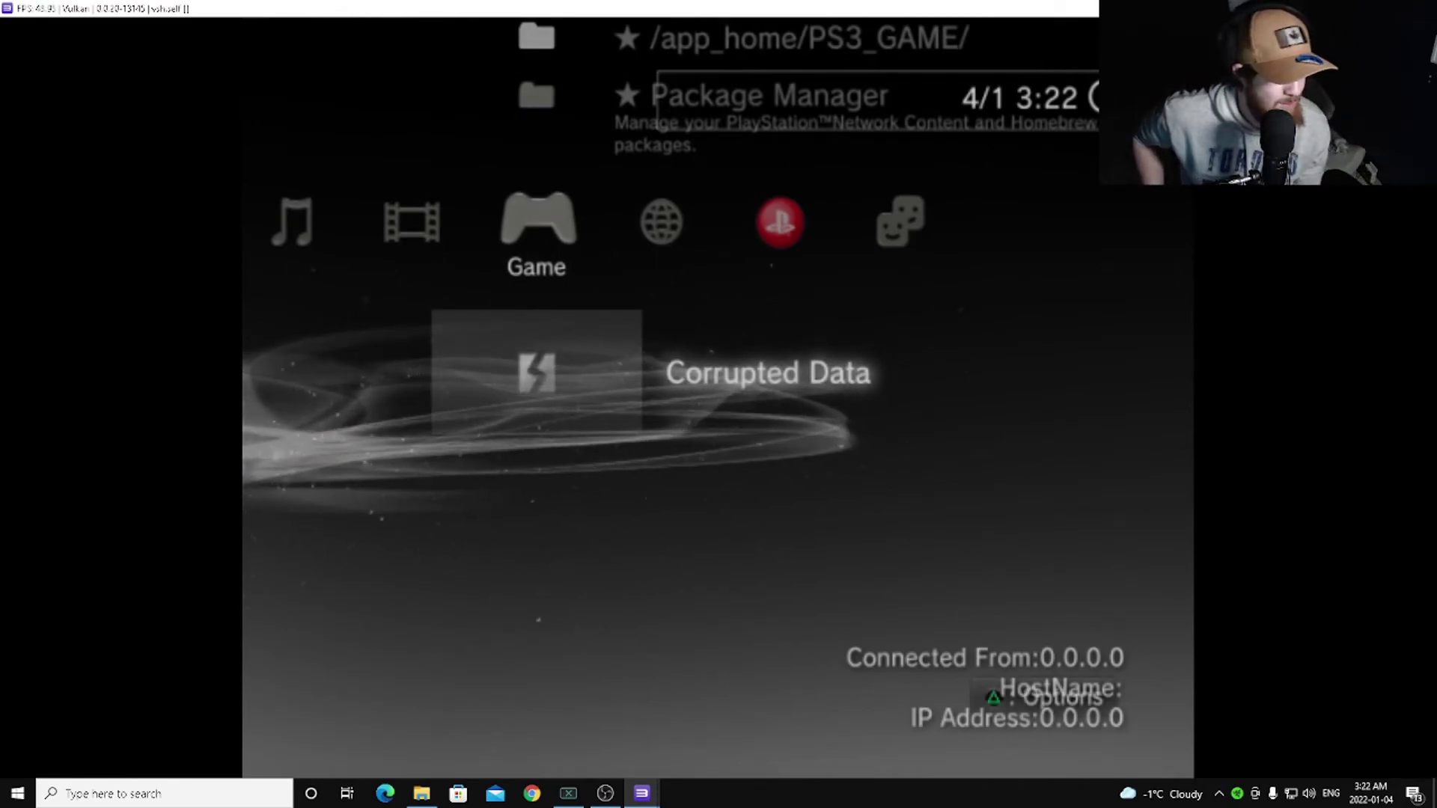
# Browse the XMB categories from Game back to Music and forward to Network.
pyautogui.press('Left')
pyautogui.press('Left')
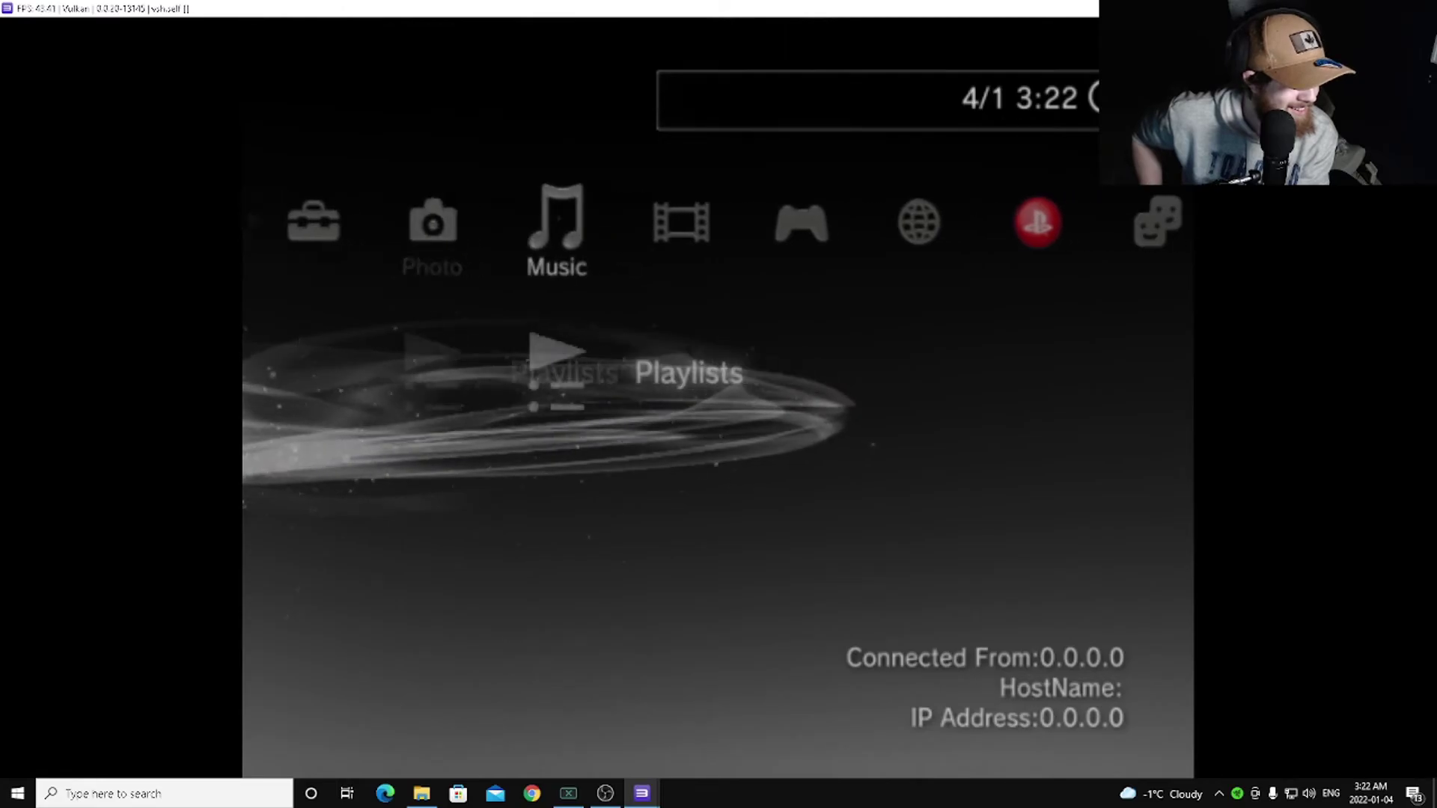
pyautogui.press('Right')
pyautogui.press('Right')
pyautogui.press('Right')
pyautogui.press('Right')
pyautogui.press('Left')
pyautogui.press('Up')
pyautogui.press('Up')
pyautogui.press('Down')
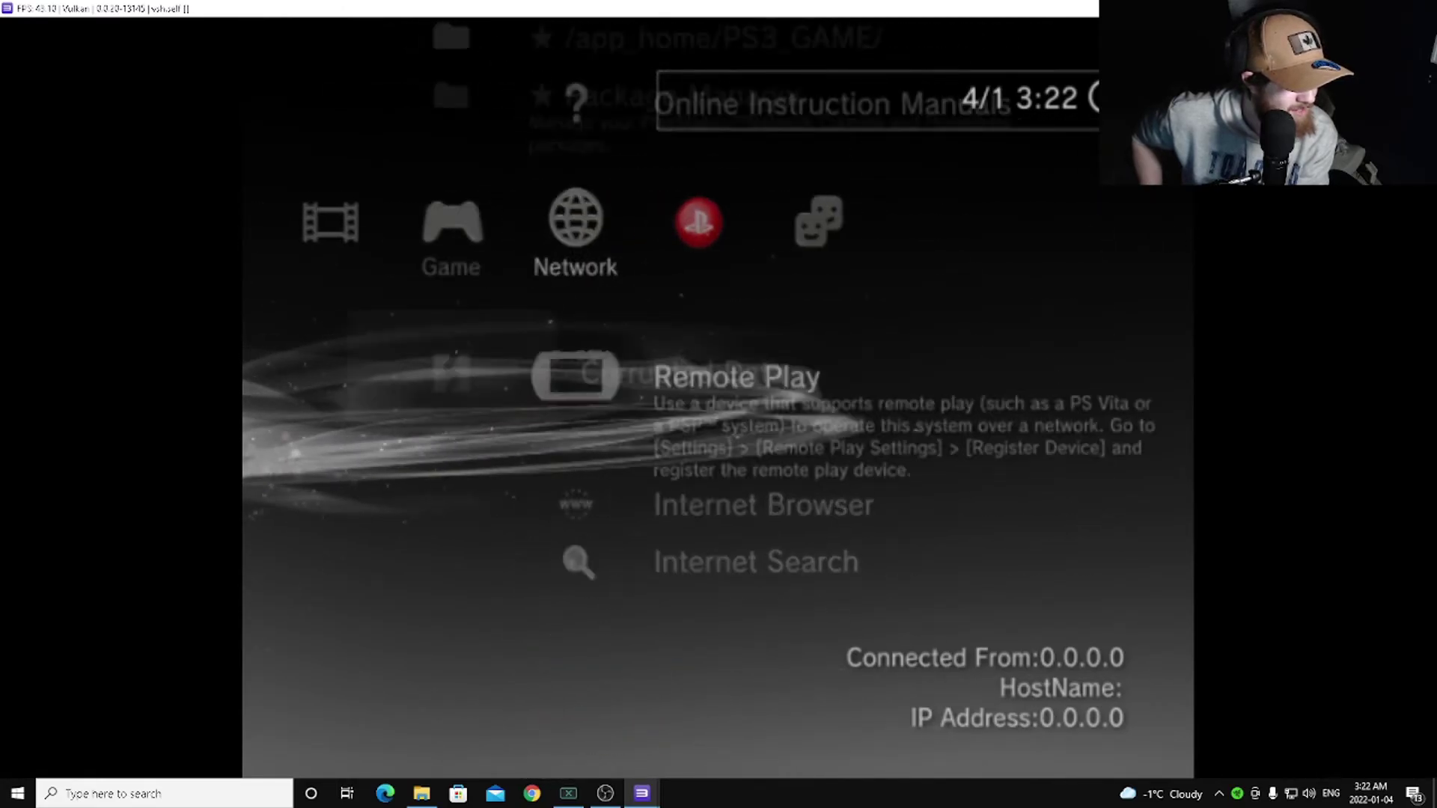
# Look through the entries of the Game category, including Package Manager and /app_home/PS3_GAME/.
pyautogui.press('Left')
pyautogui.press('Up')
pyautogui.press('Up')
pyautogui.press('Up')
pyautogui.press('Down')
pyautogui.press('Down')
pyautogui.press('Up')
pyautogui.press('Up')
pyautogui.press('Down')
pyautogui.press('Down')
# Browse on to the PlayStation Network category and go back to Debug Settings in the Settings category.
pyautogui.press('Right')
pyautogui.press('Right')
pyautogui.press('Left')
pyautogui.press('Left')
pyautogui.press('Left')
pyautogui.press('Left')
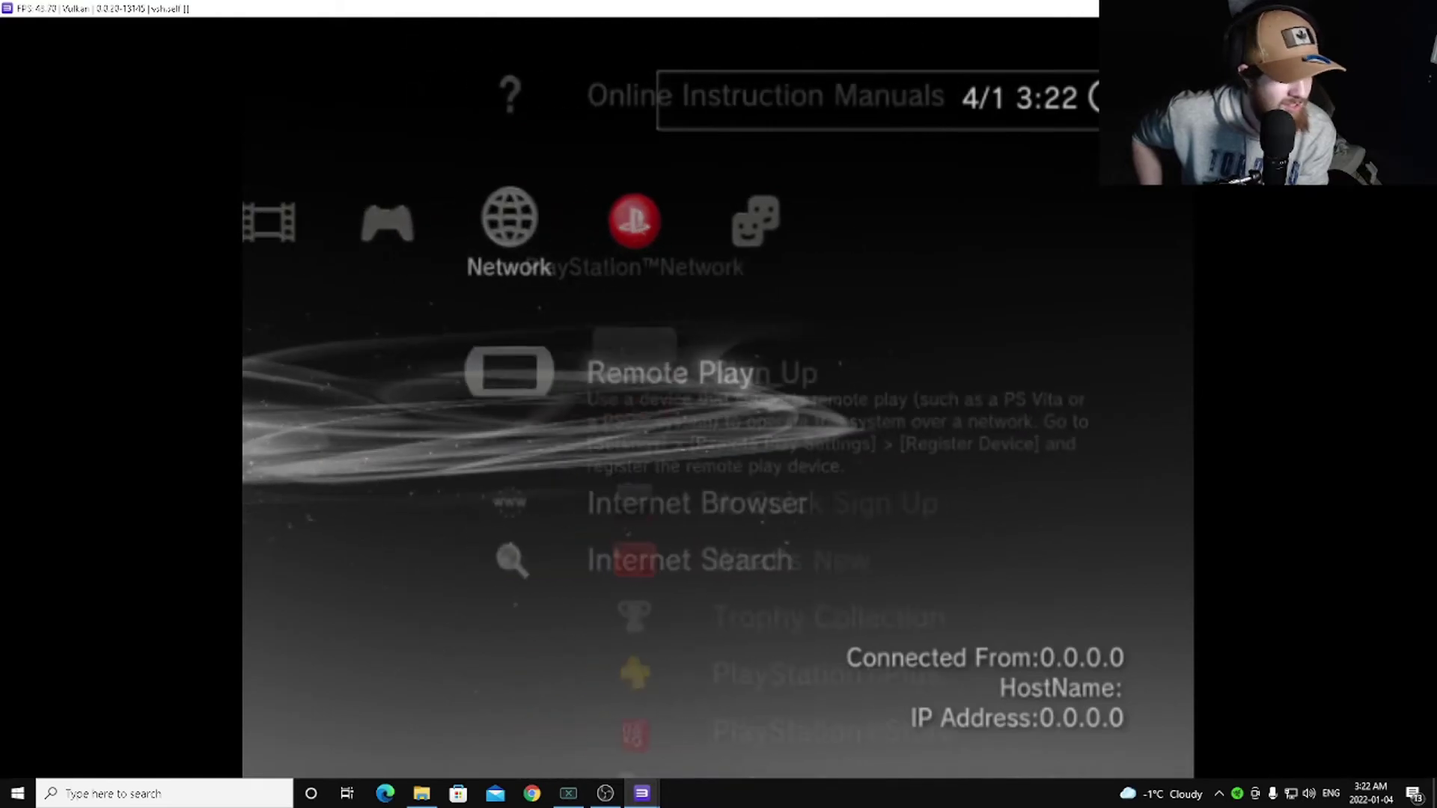
pyautogui.press('Left')
pyautogui.press('Left')
pyautogui.press('Left')
pyautogui.press('Right')
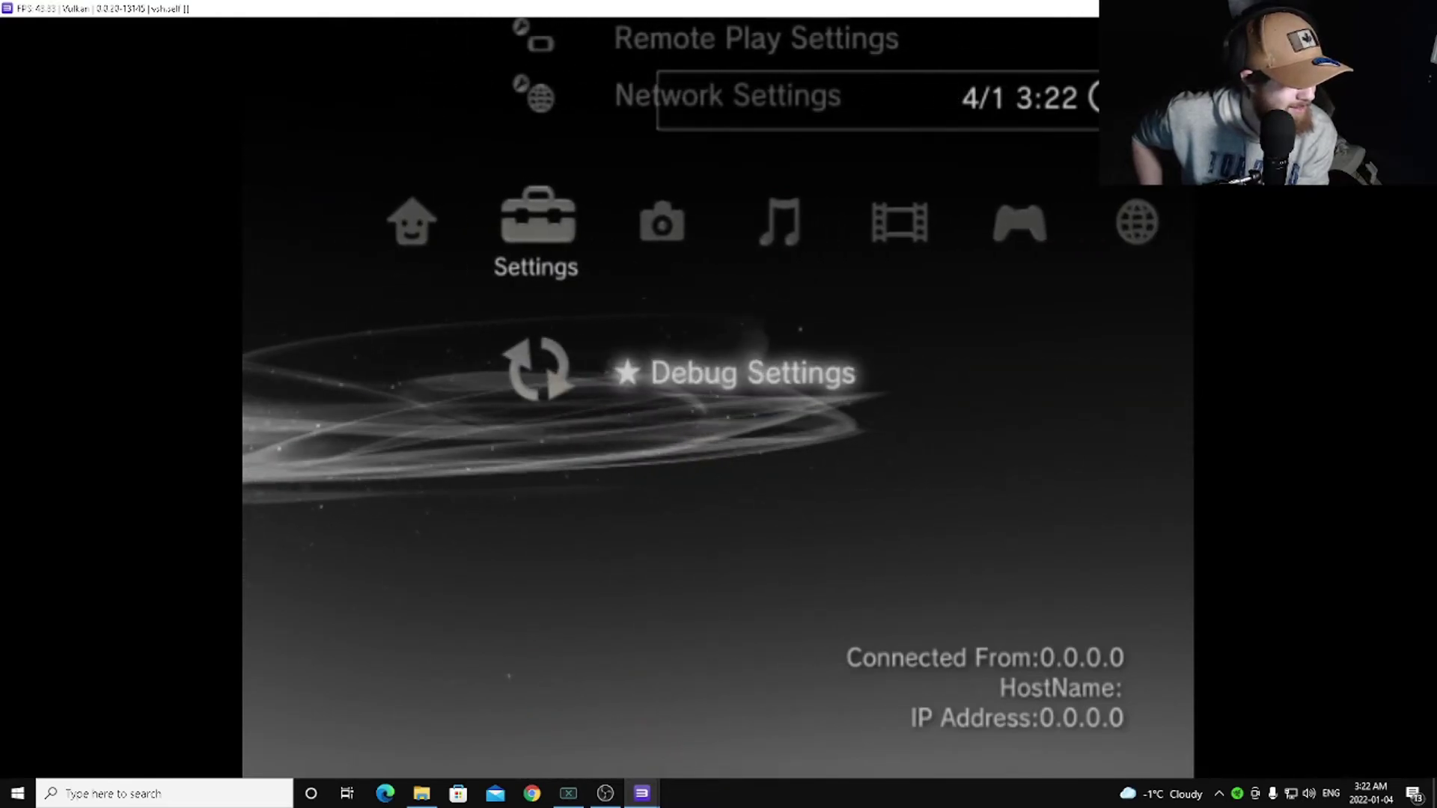
# Look through the Debug Settings options down past NP Debug and back up to NP Environment.
pyautogui.press('x')
pyautogui.press('Down')
pyautogui.press('Down')
pyautogui.press('Down')
pyautogui.press('Down')
pyautogui.press('Down')
pyautogui.press('Down')
pyautogui.press('Down')
pyautogui.press('Down')
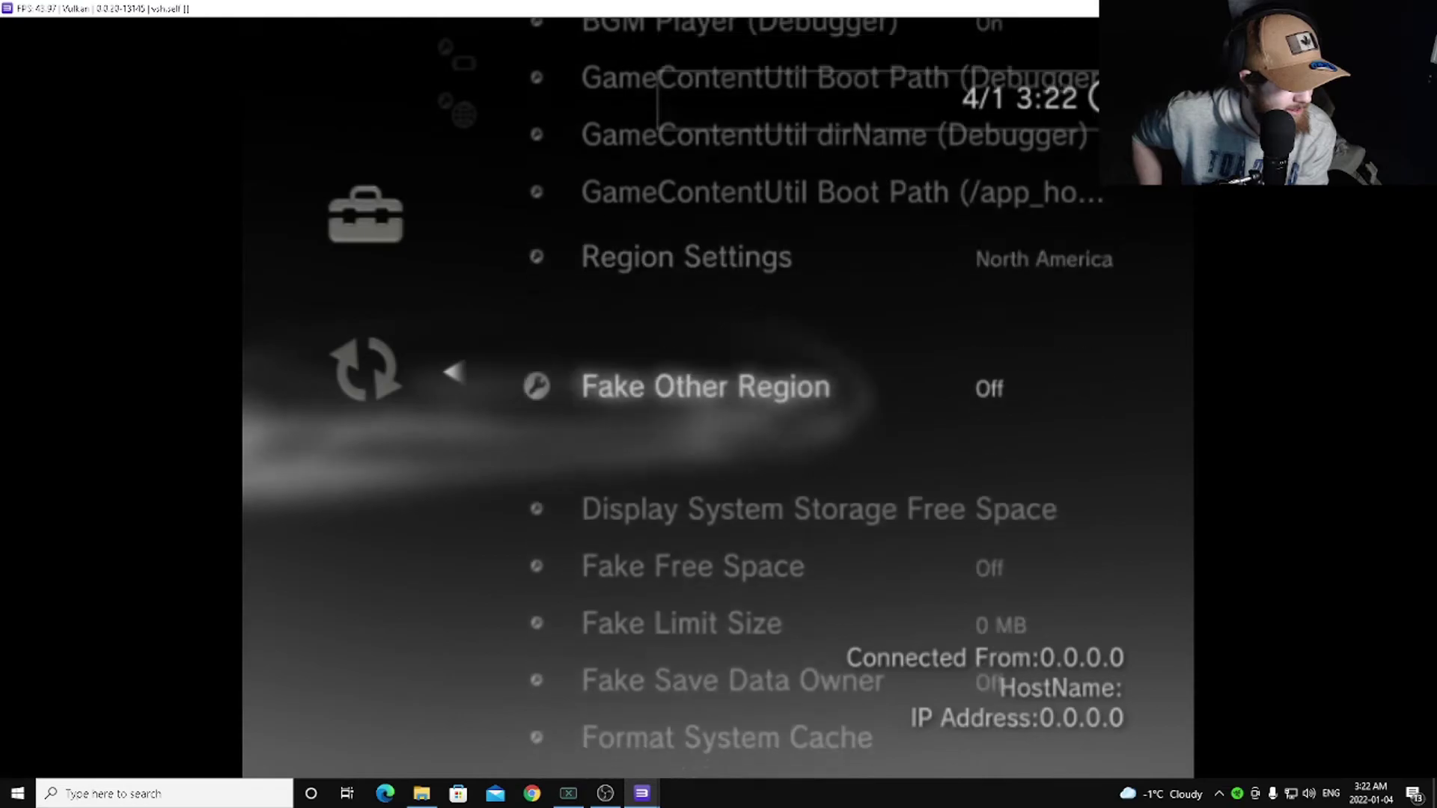
pyautogui.press('Down')
pyautogui.press('Down')
pyautogui.press('Down')
pyautogui.press('Down')
pyautogui.press('Down')
pyautogui.press('Down')
pyautogui.press('Up')
pyautogui.press('Up')
pyautogui.press('Up')
pyautogui.press('Up')
pyautogui.press('Up')
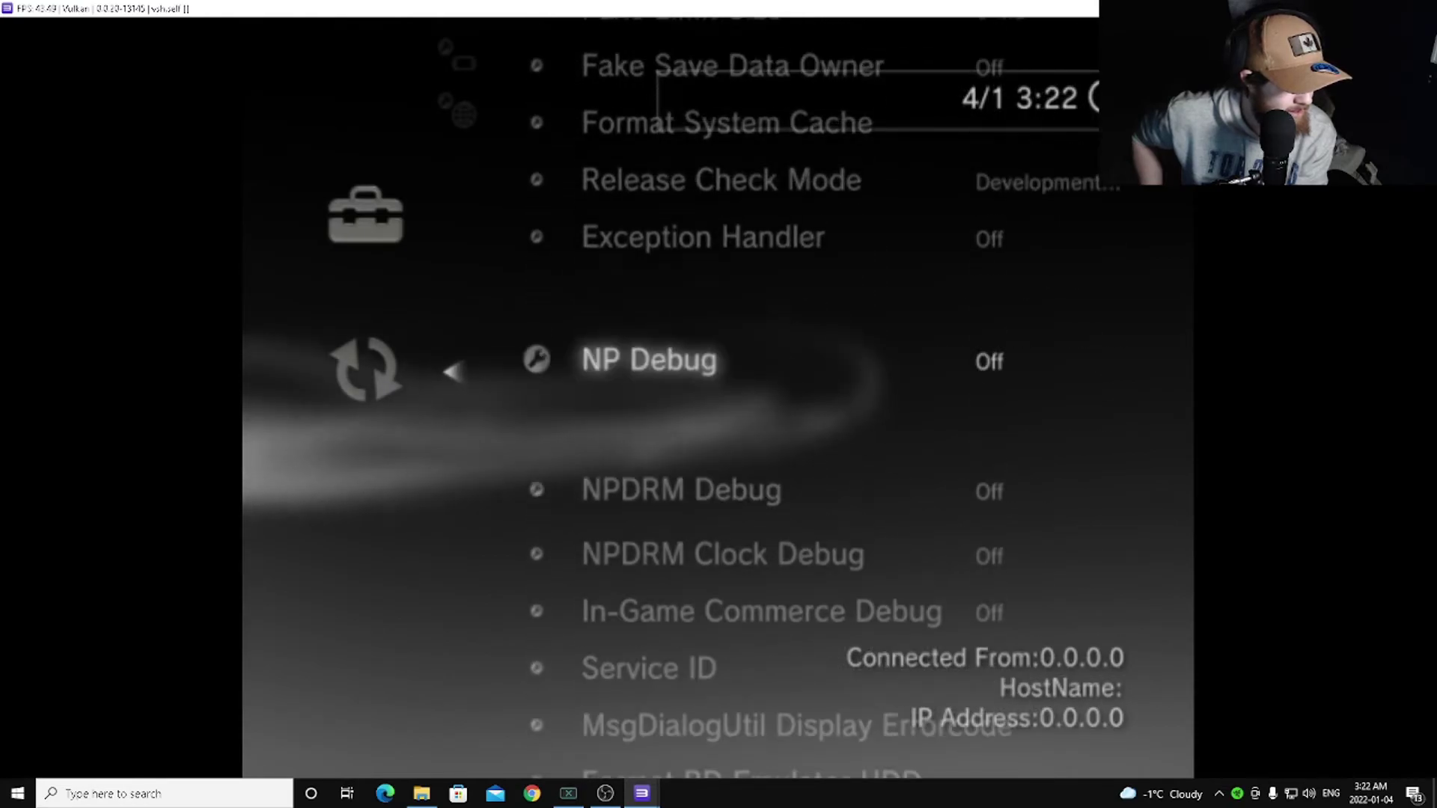
pyautogui.press('Up')
pyautogui.press('Up')
pyautogui.press('Up')
pyautogui.press('Up')
pyautogui.press('Up')
pyautogui.press('Up')
pyautogui.press('Up')
pyautogui.press('Up')
pyautogui.press('Up')
pyautogui.press('Up')
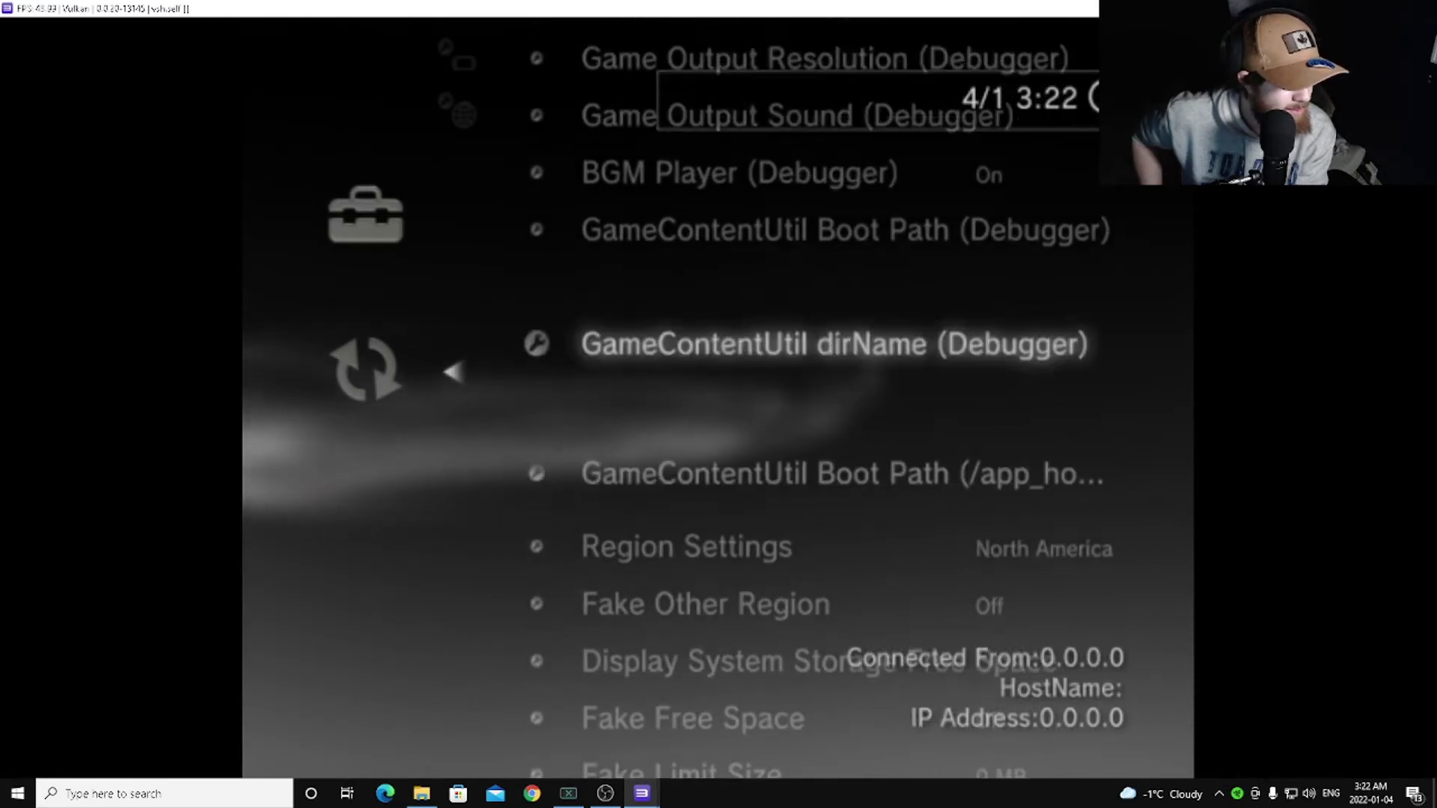
pyautogui.press('Up')
pyautogui.press('Up')
pyautogui.press('Up')
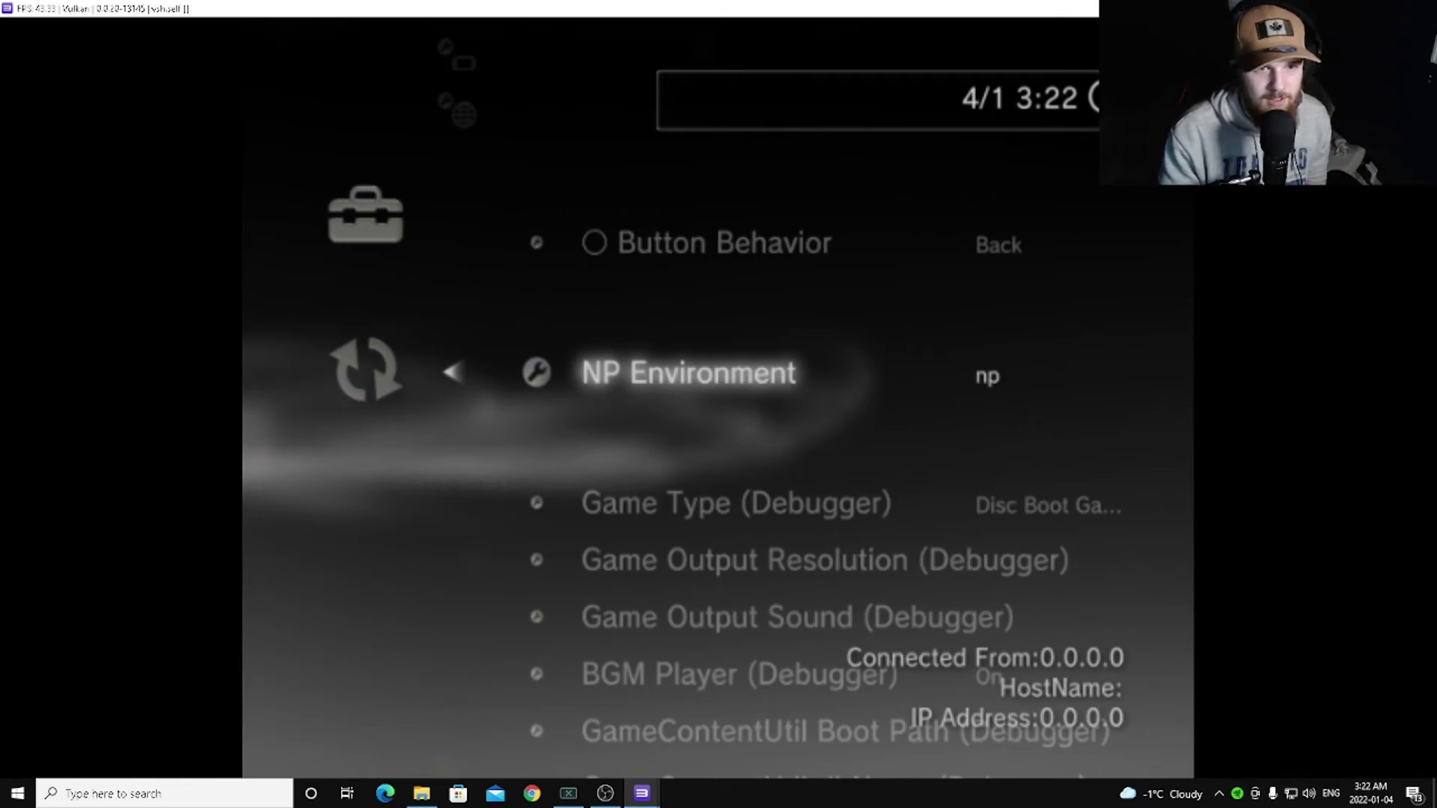
# Close the running XMB emulation window to return to the emulator's game list.
pyautogui.hotkey('alt', 'F4')
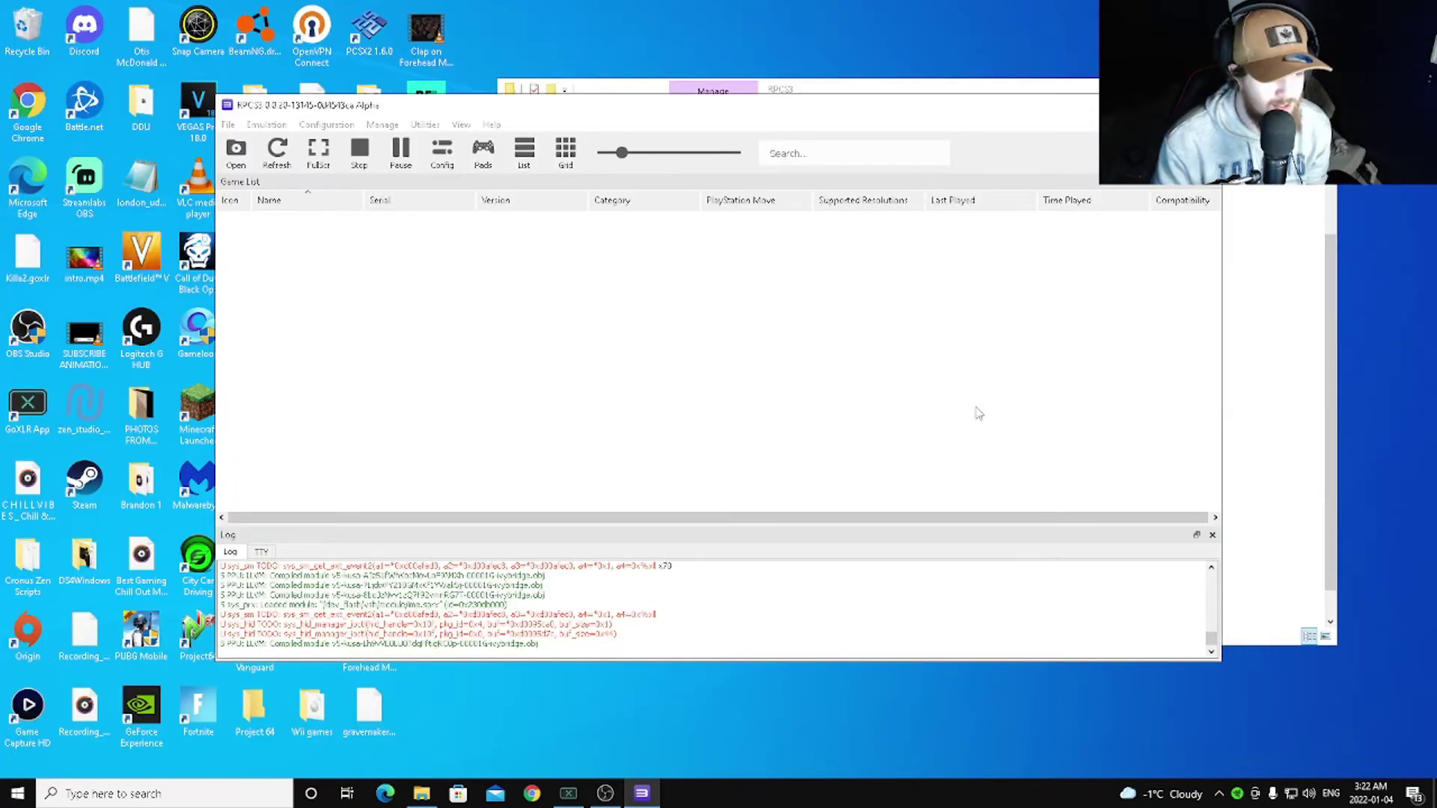